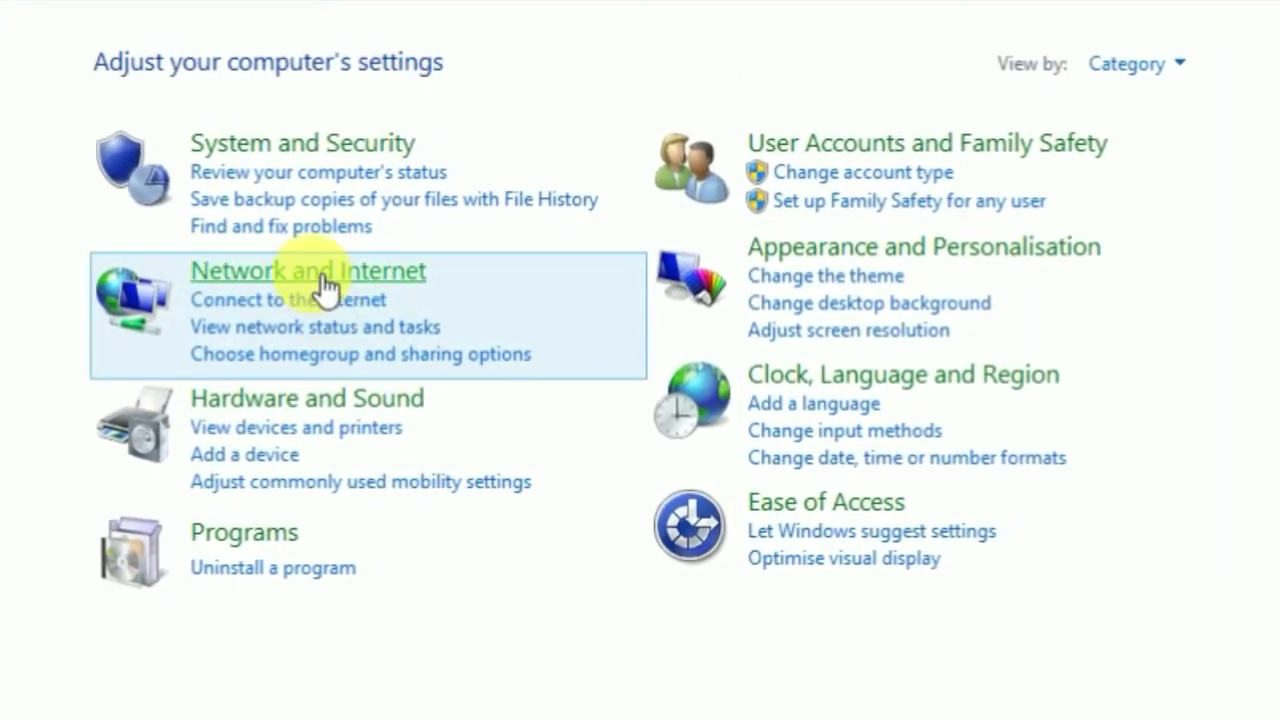
# - Go to Network and Internet > HomeGroup to reach the Change homegroup settings page
pyautogui.click(321, 279)
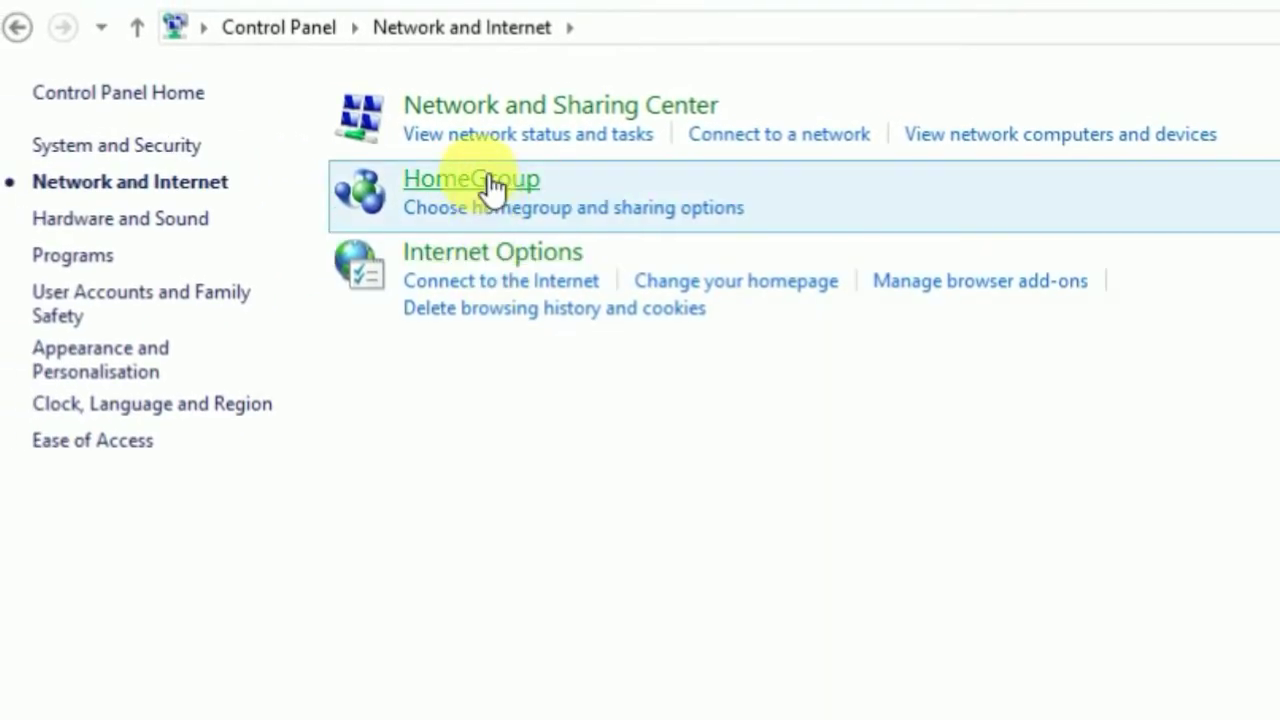
pyautogui.click(493, 186)
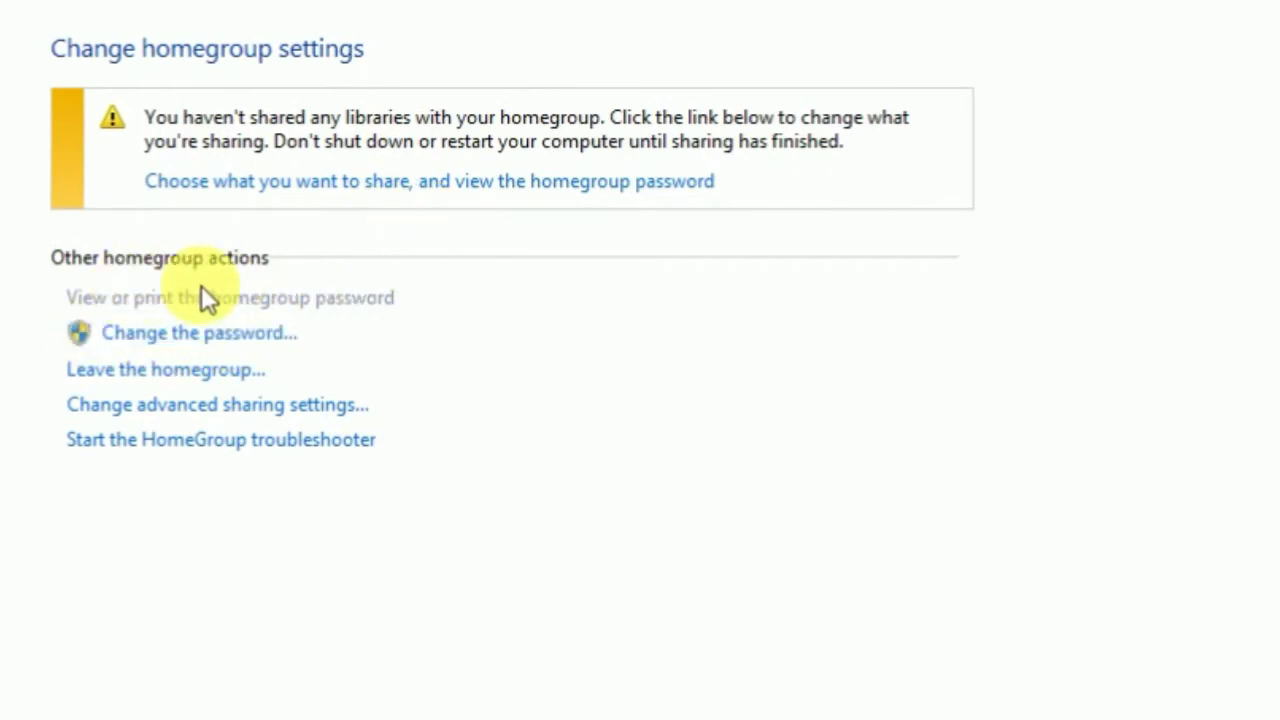
# - Turn on network discovery for the private profile and expand the Guest or Public and All Networks sections
pyautogui.click(218, 408)
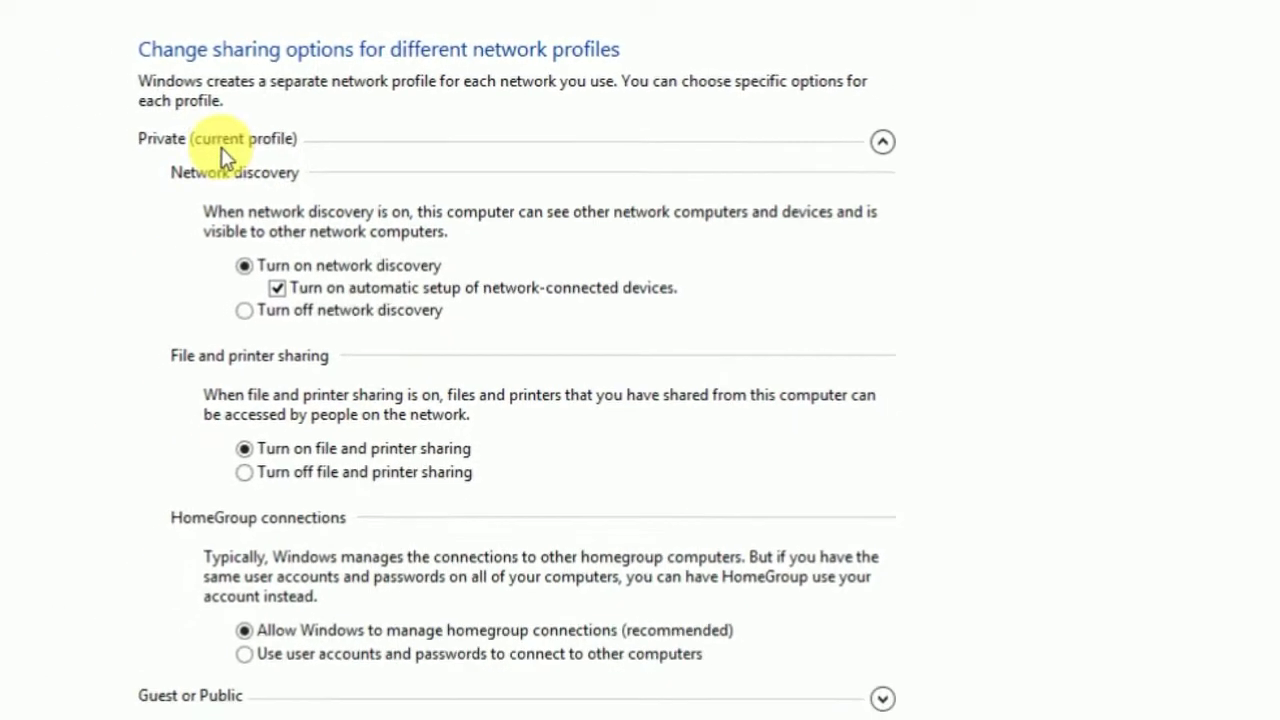
pyautogui.click(283, 236)
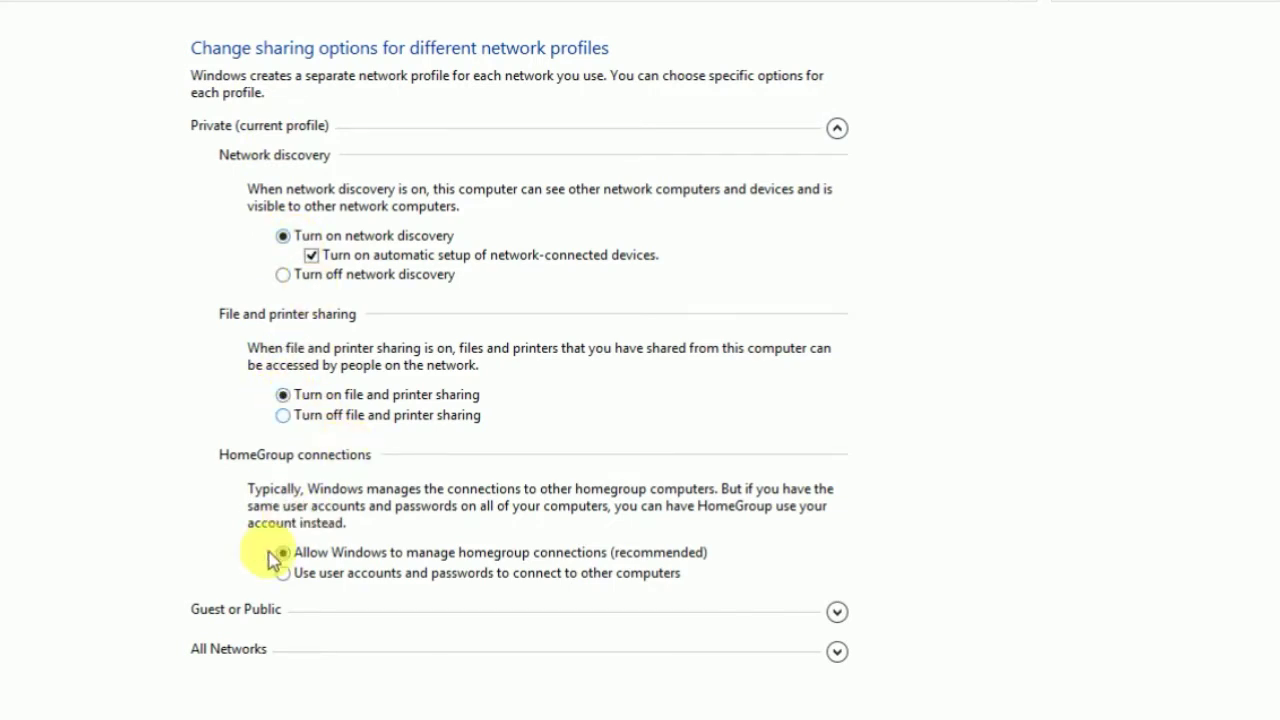
pyautogui.click(275, 612)
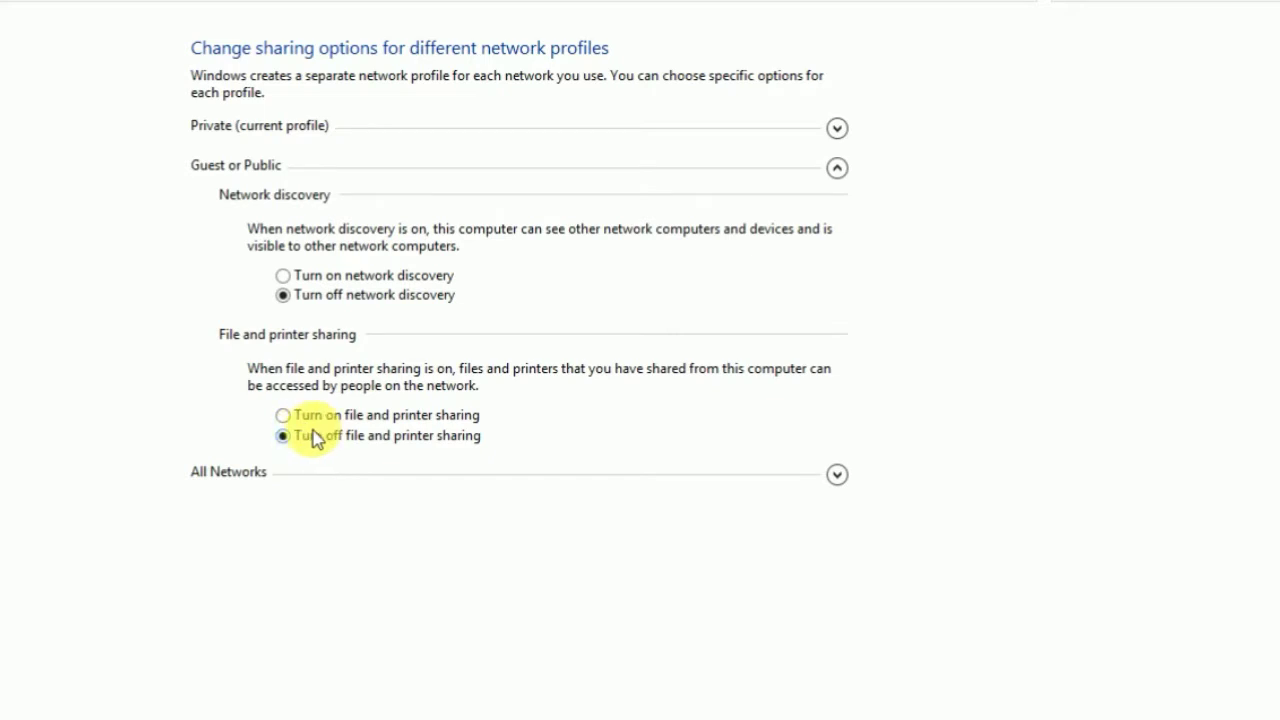
pyautogui.click(247, 487)
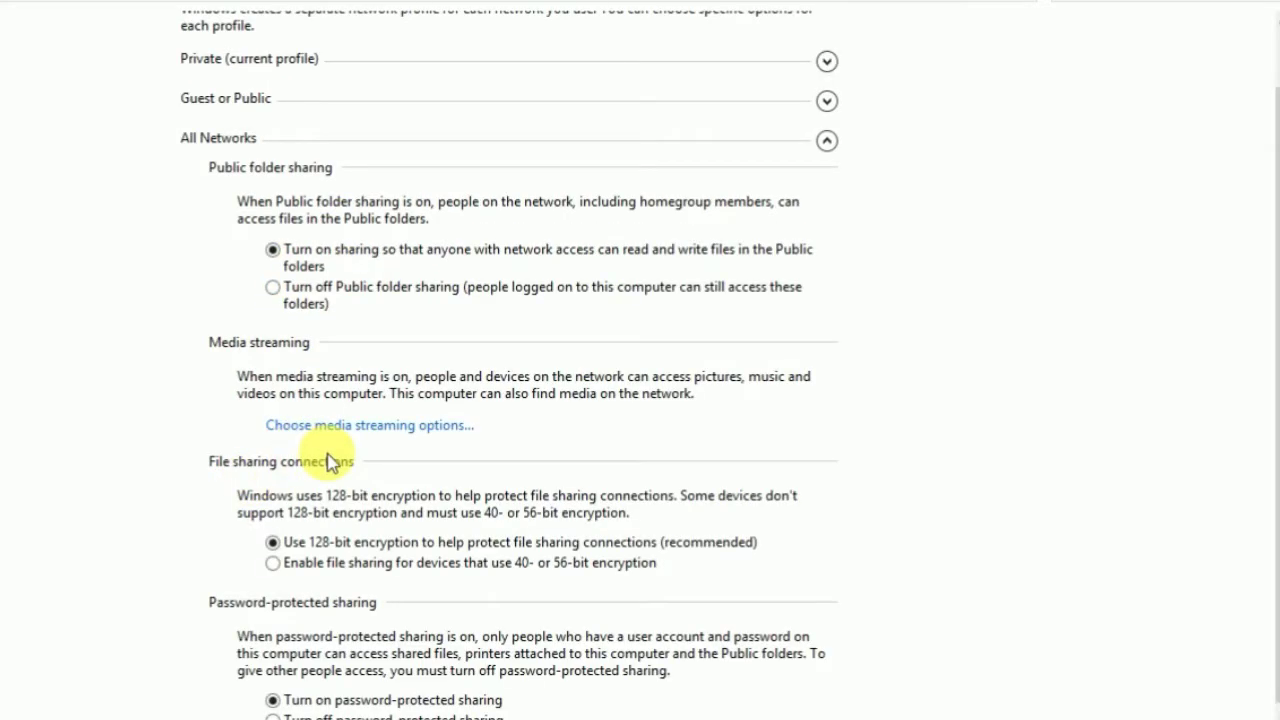
pyautogui.scroll(-1, 330, 462)
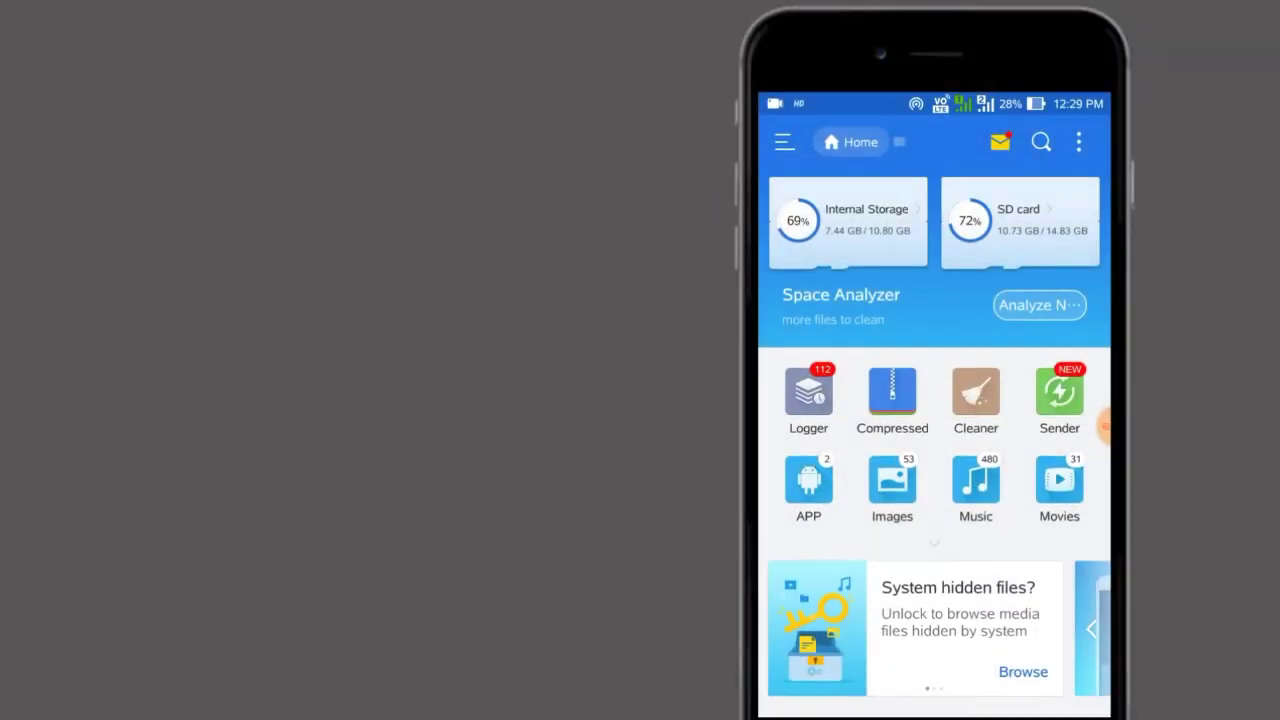
# - Scan the LAN in ES File Explorer and connect to the PC at 192.168.43.134, entering the account password
pyautogui.click(784, 142)
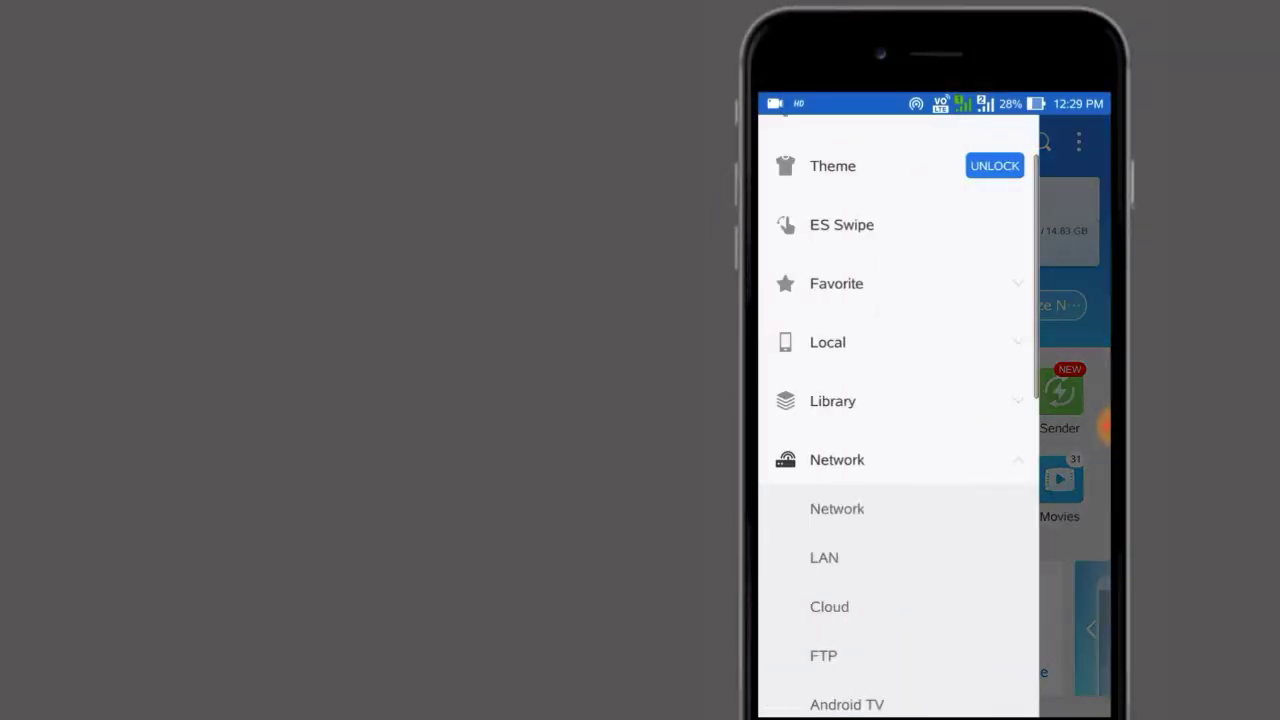
pyautogui.click(836, 458)
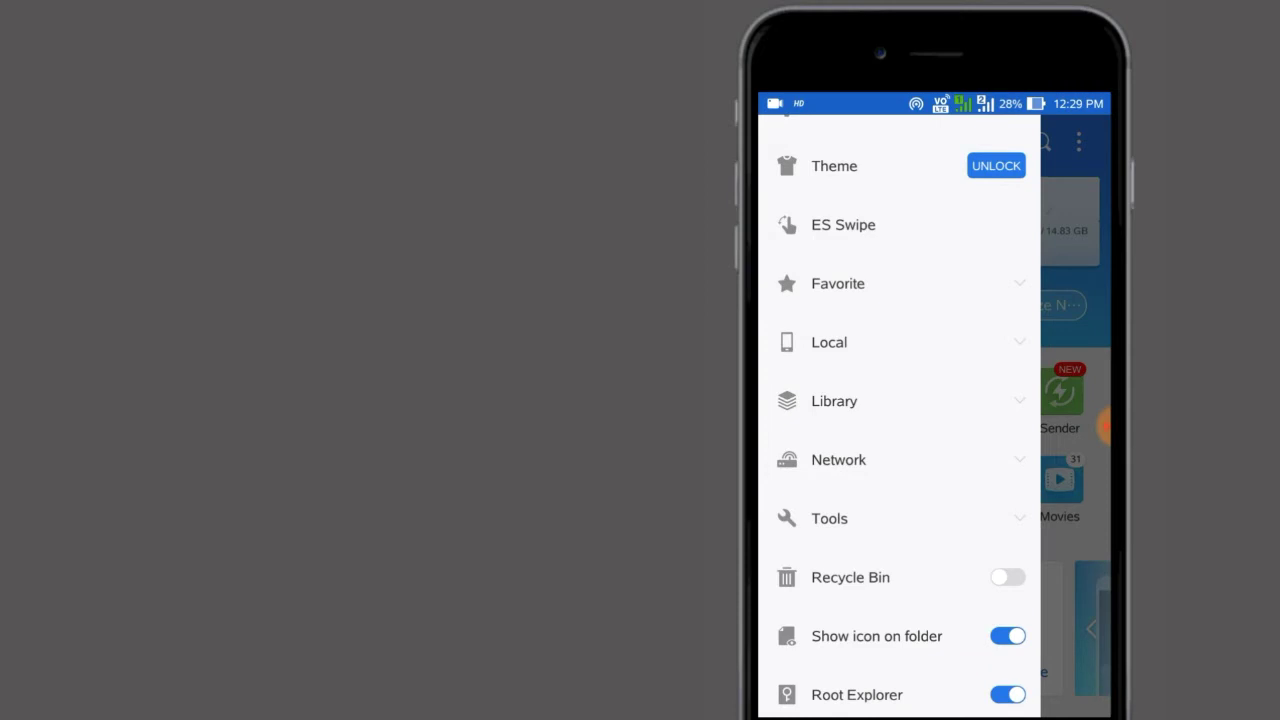
pyautogui.click(838, 459)
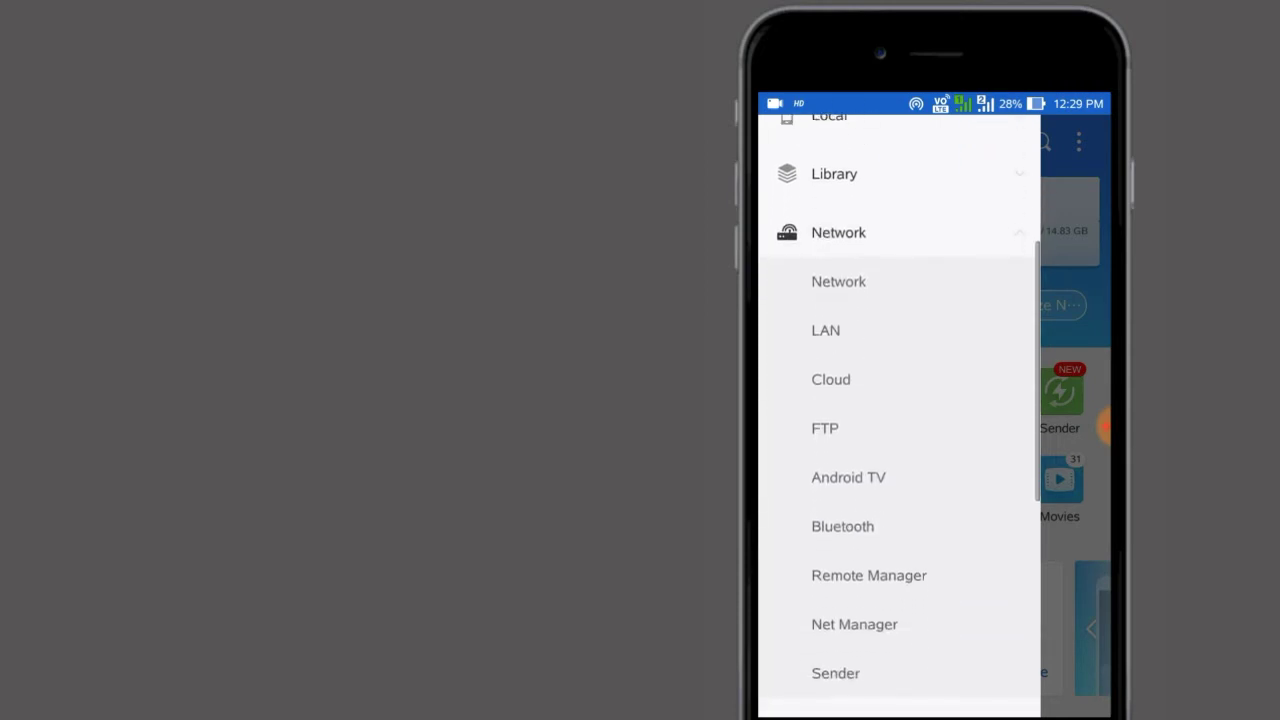
pyautogui.click(825, 291)
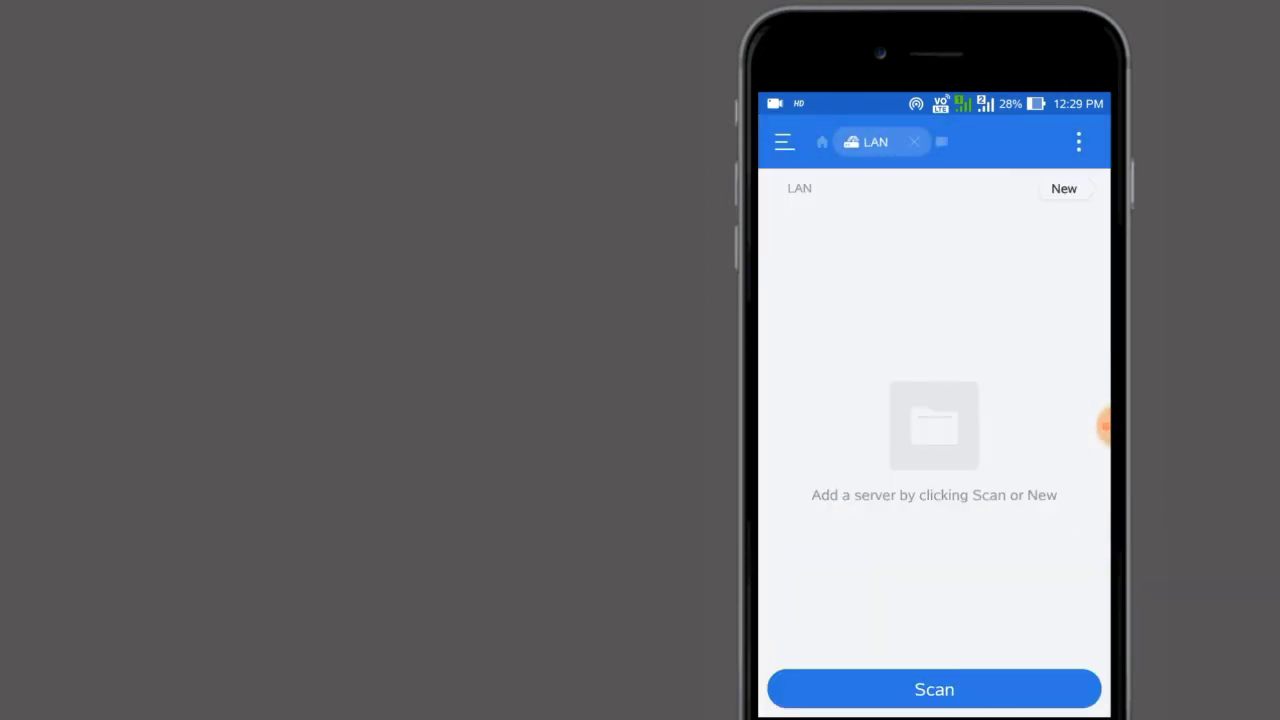
pyautogui.click(934, 689)
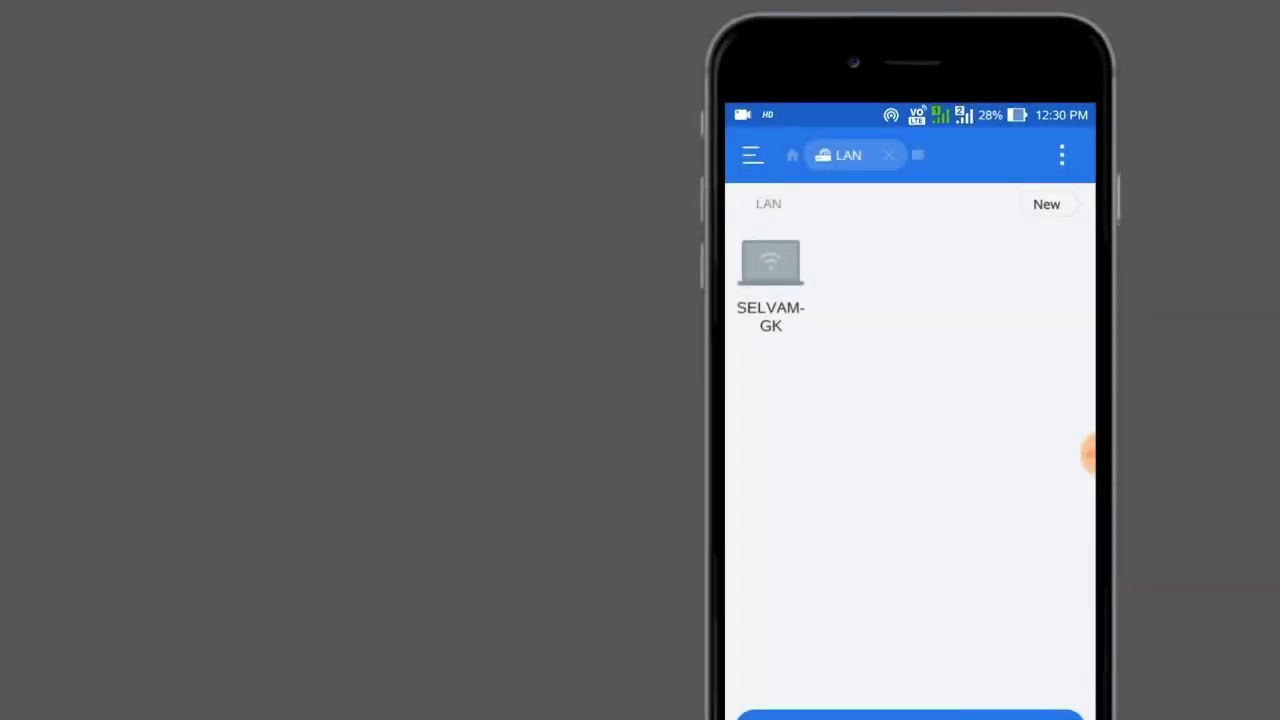
pyautogui.click(770, 285)
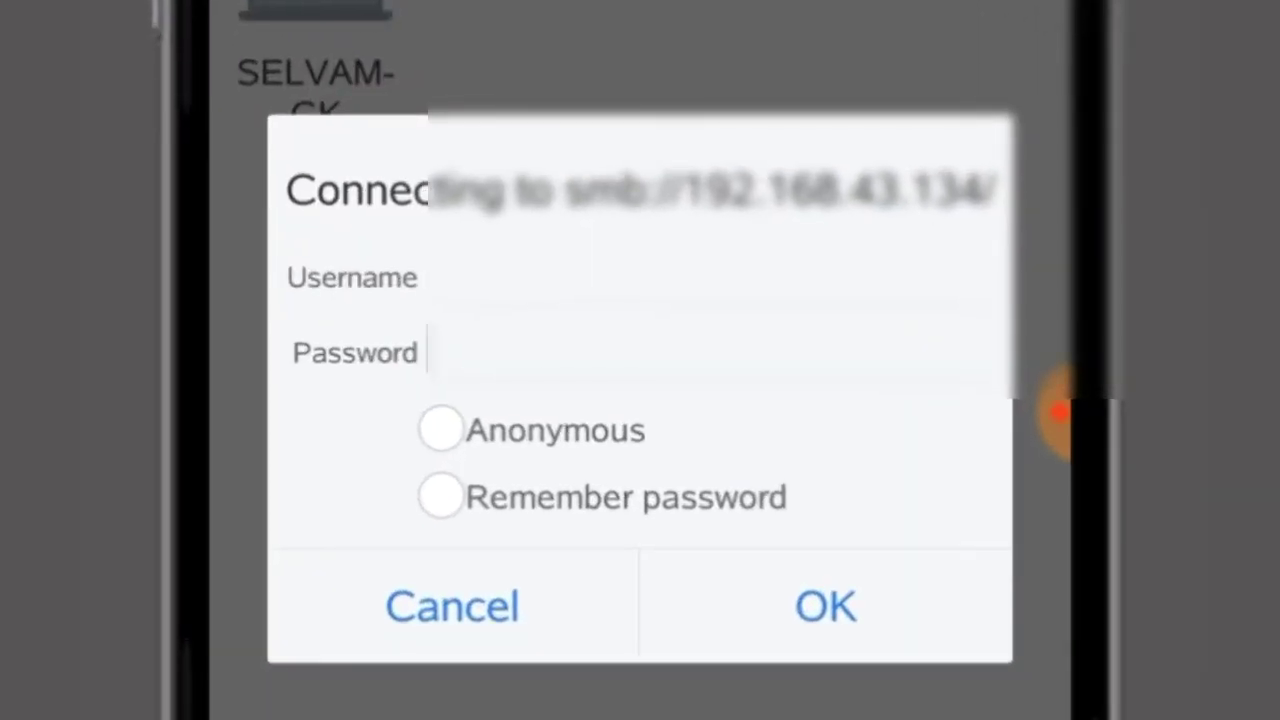
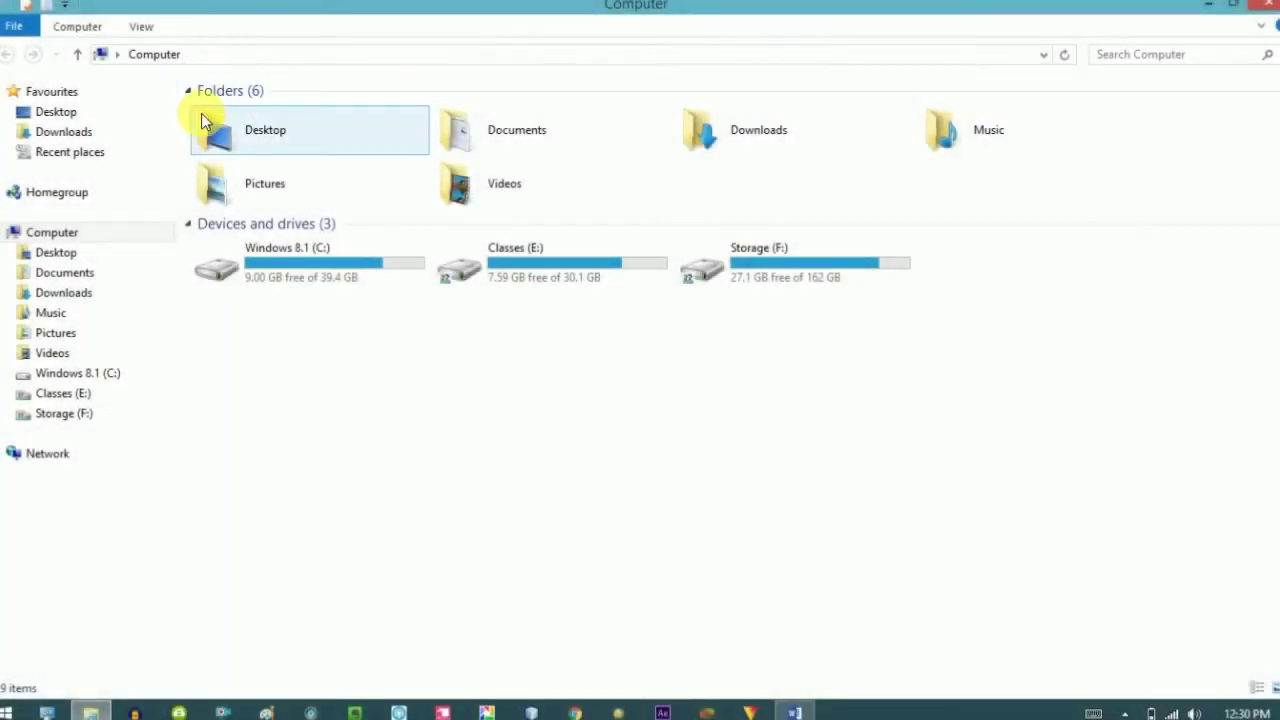
# - Open the Windows 8.1 (C:) drive and then its Users folder
pyautogui.click(281, 268)
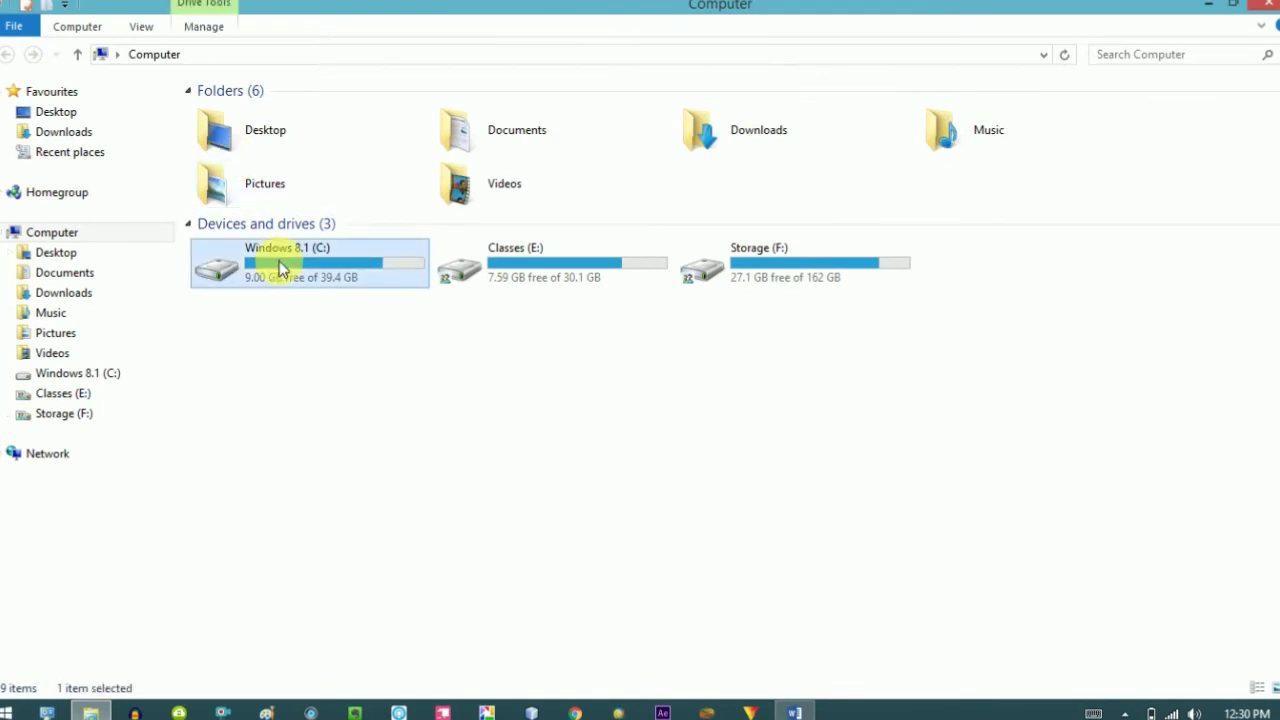
pyautogui.doubleClick(281, 268)
pyautogui.doubleClick(235, 191)
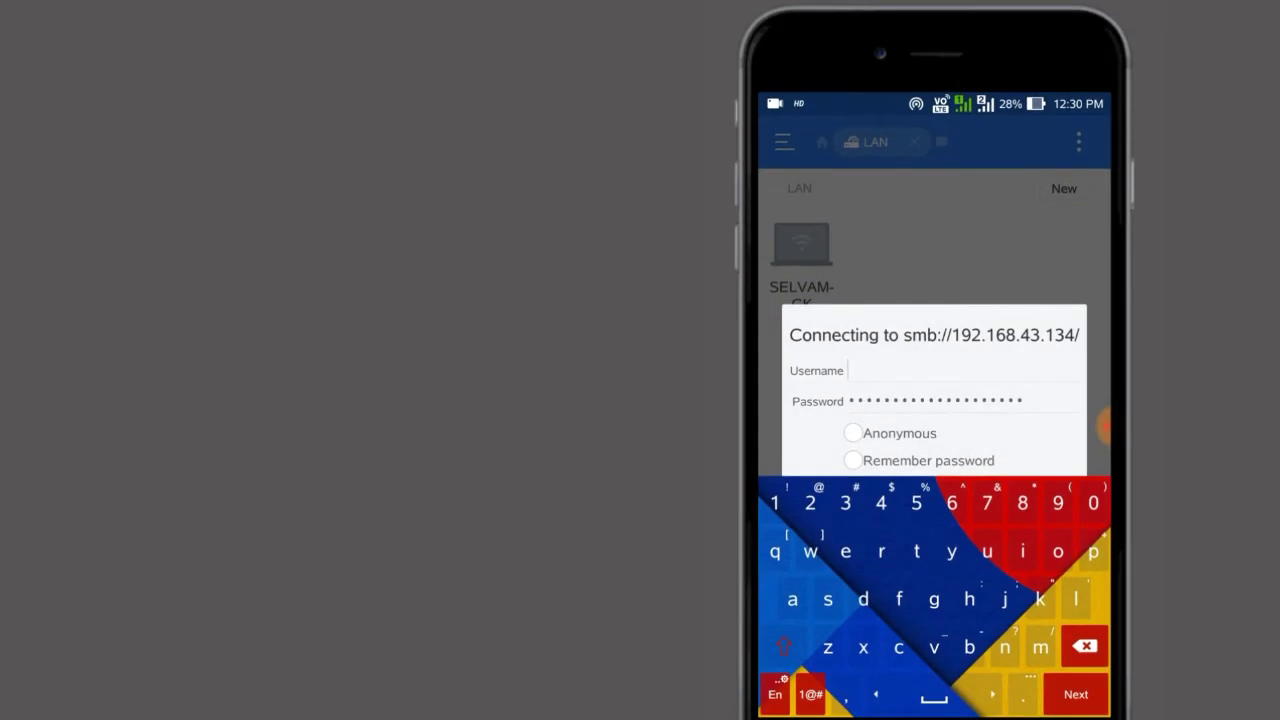
# - Enter the Windows account's user name in the login prompt and tick Anonymous
pyautogui.write('S')
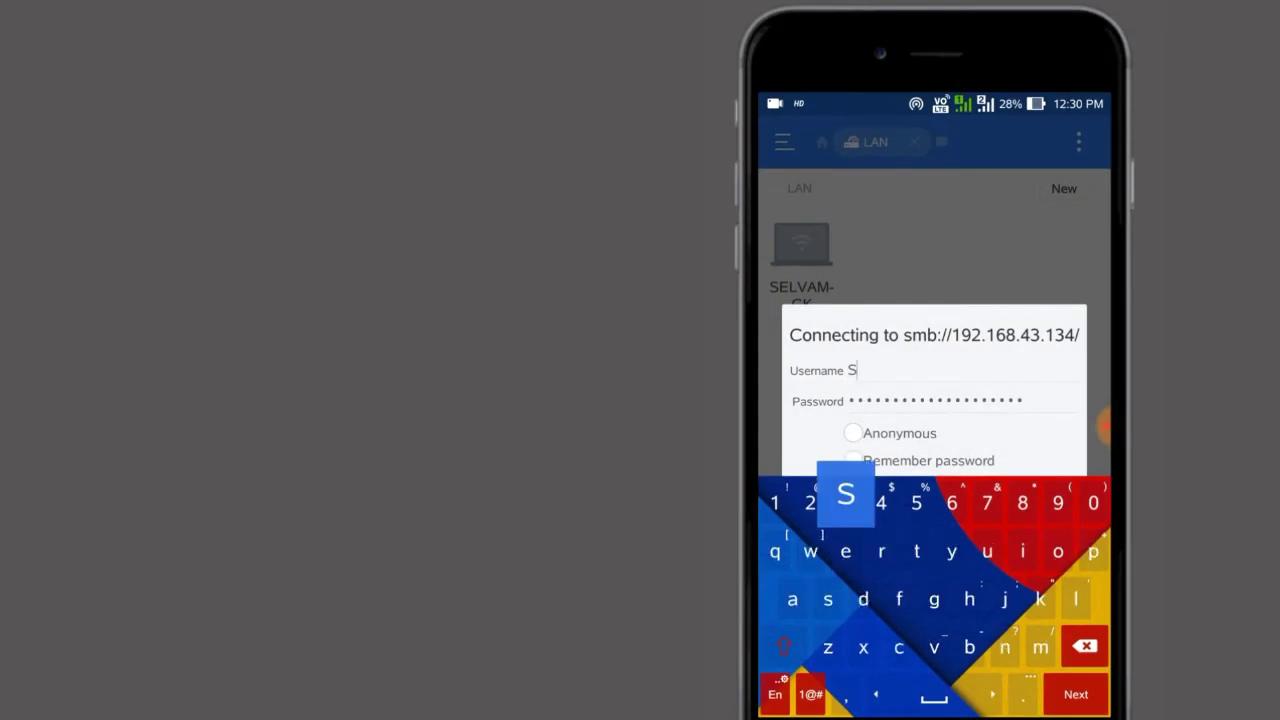
pyautogui.write('elvam')
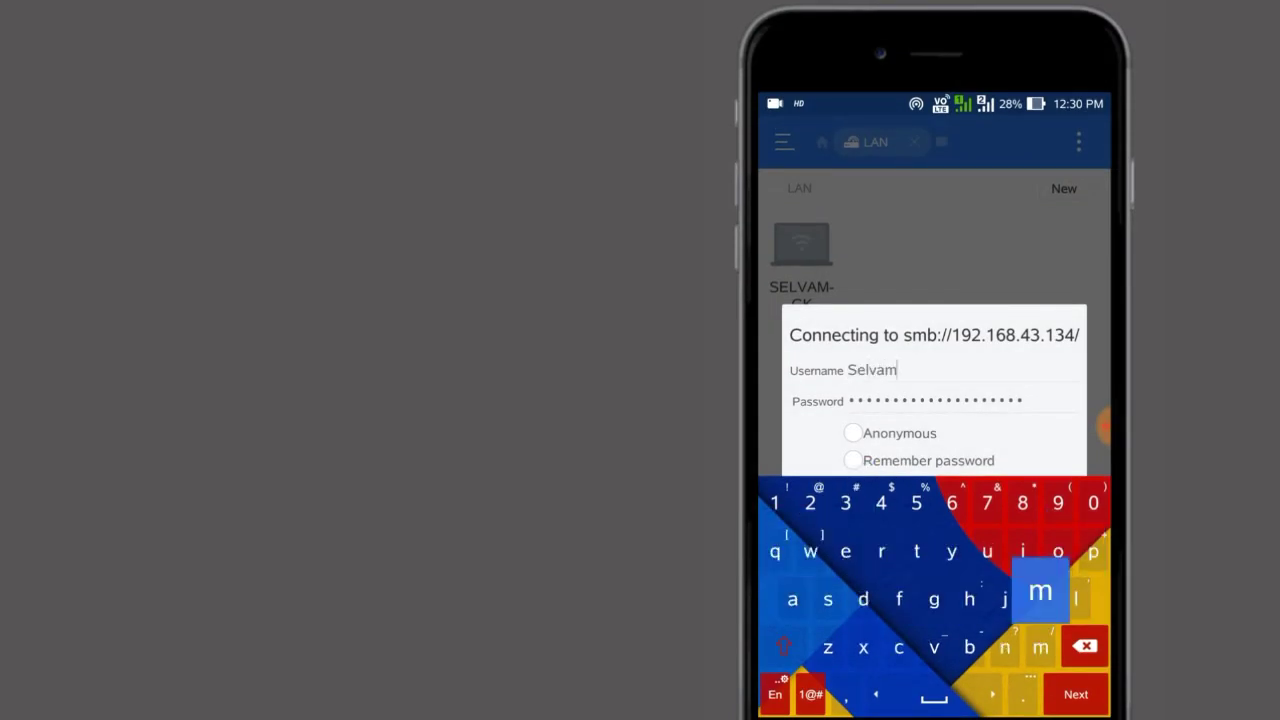
pyautogui.write(' Star')
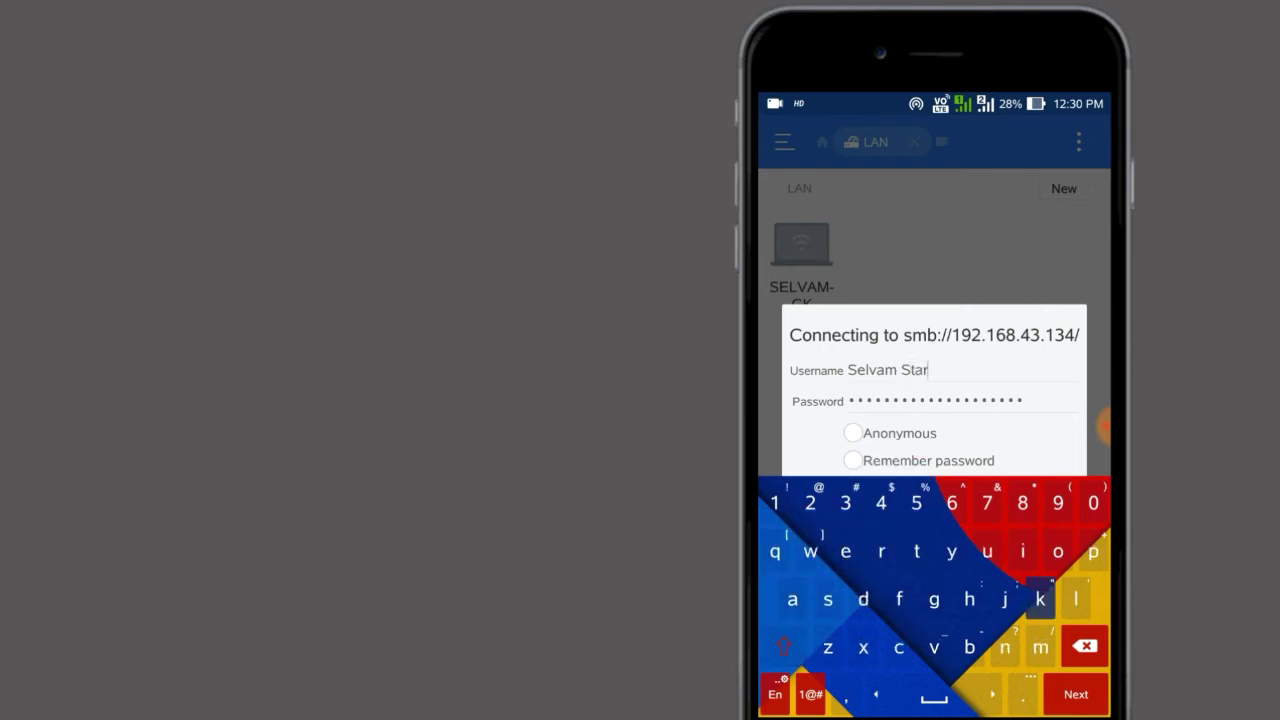
pyautogui.write('k Gk')
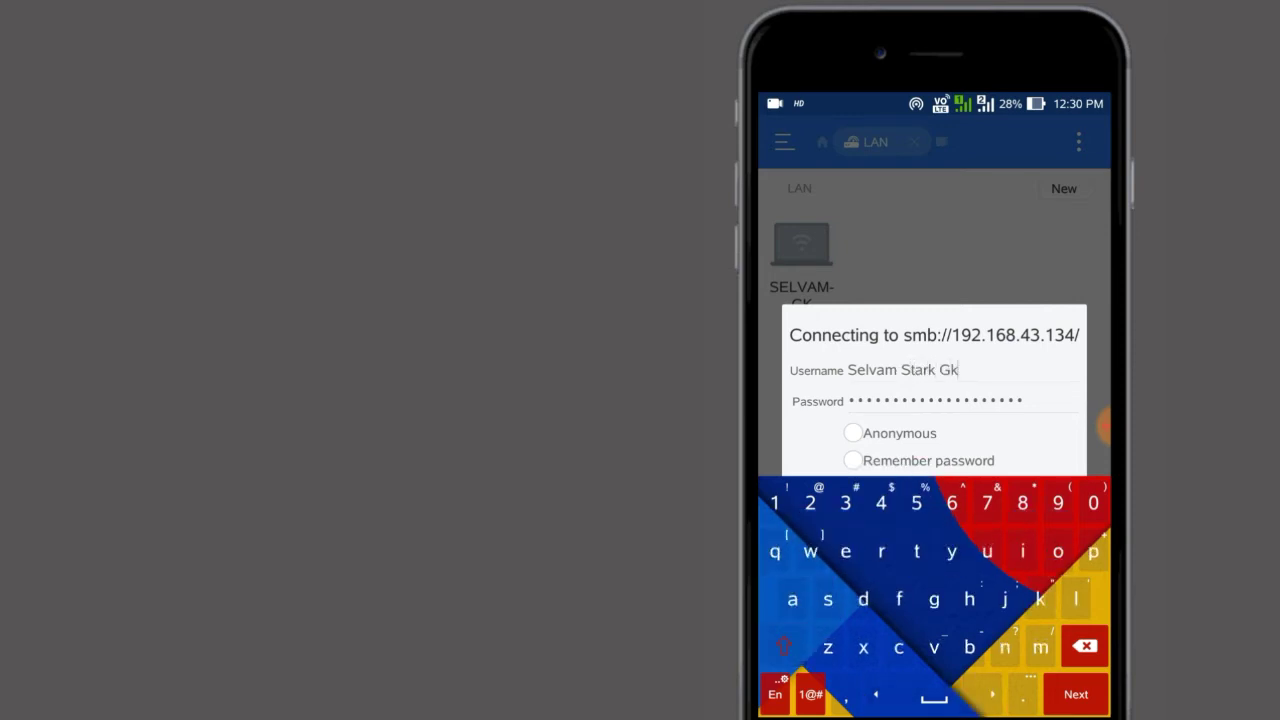
pyautogui.press('Escape')
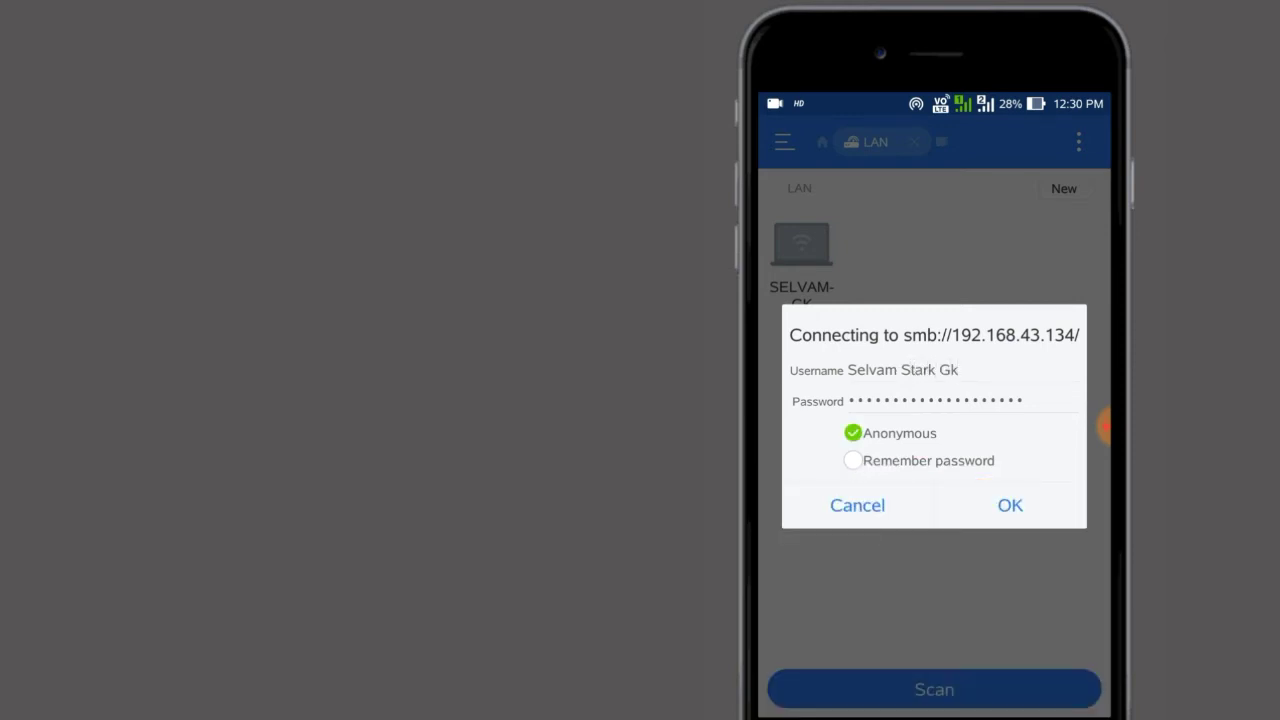
pyautogui.click(852, 460)
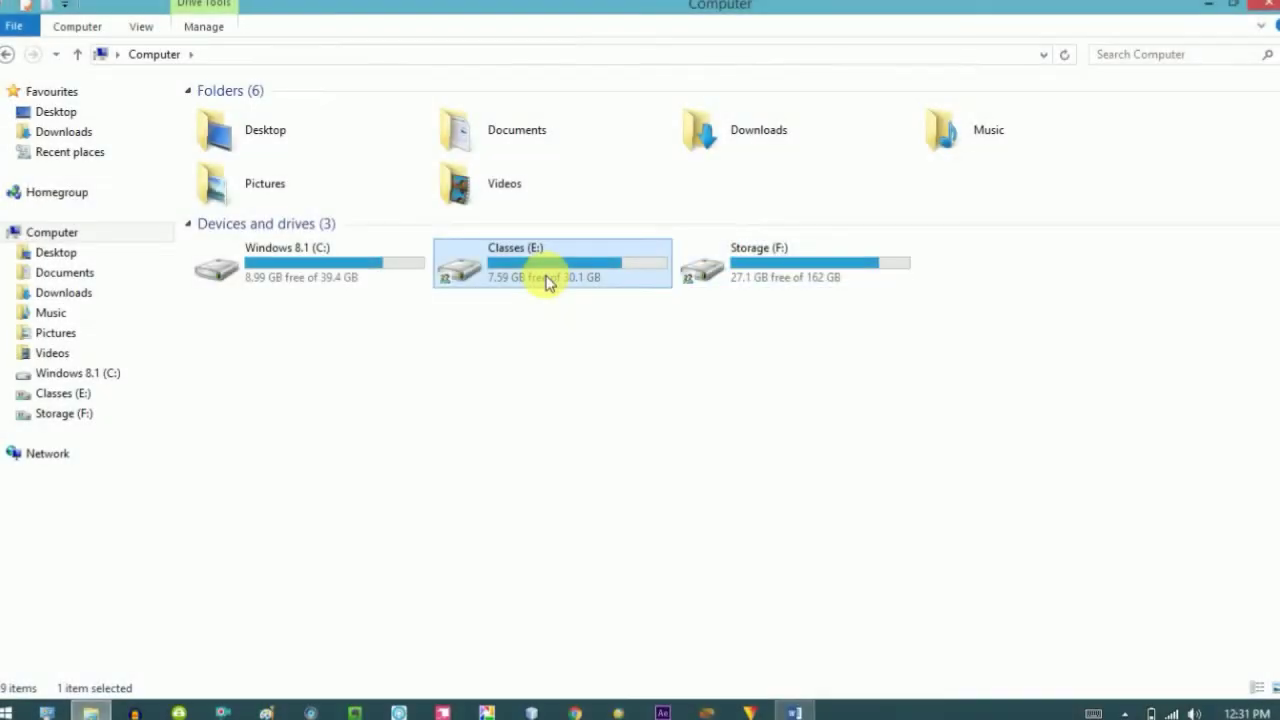
# - Open the Advanced Sharing settings from the Classes (E:) drive's sharing properties
pyautogui.rightClick(547, 283)
pyautogui.moveTo(654, 360)
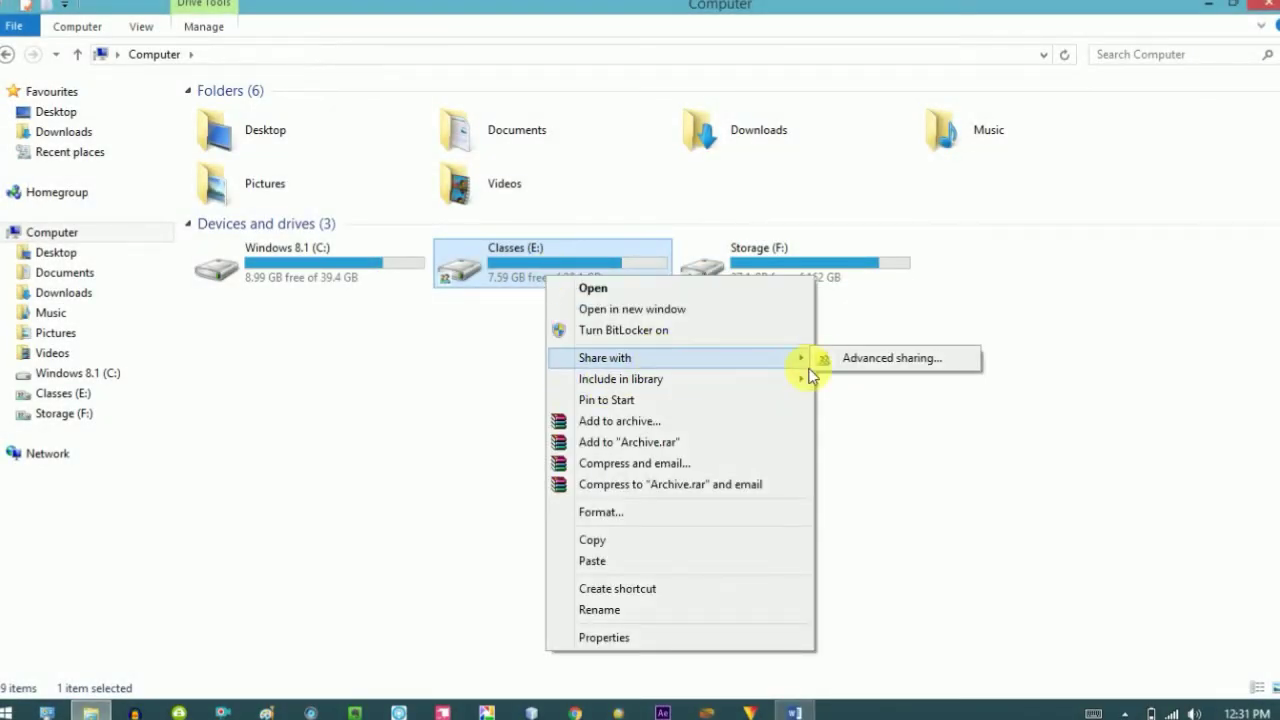
pyautogui.click(849, 368)
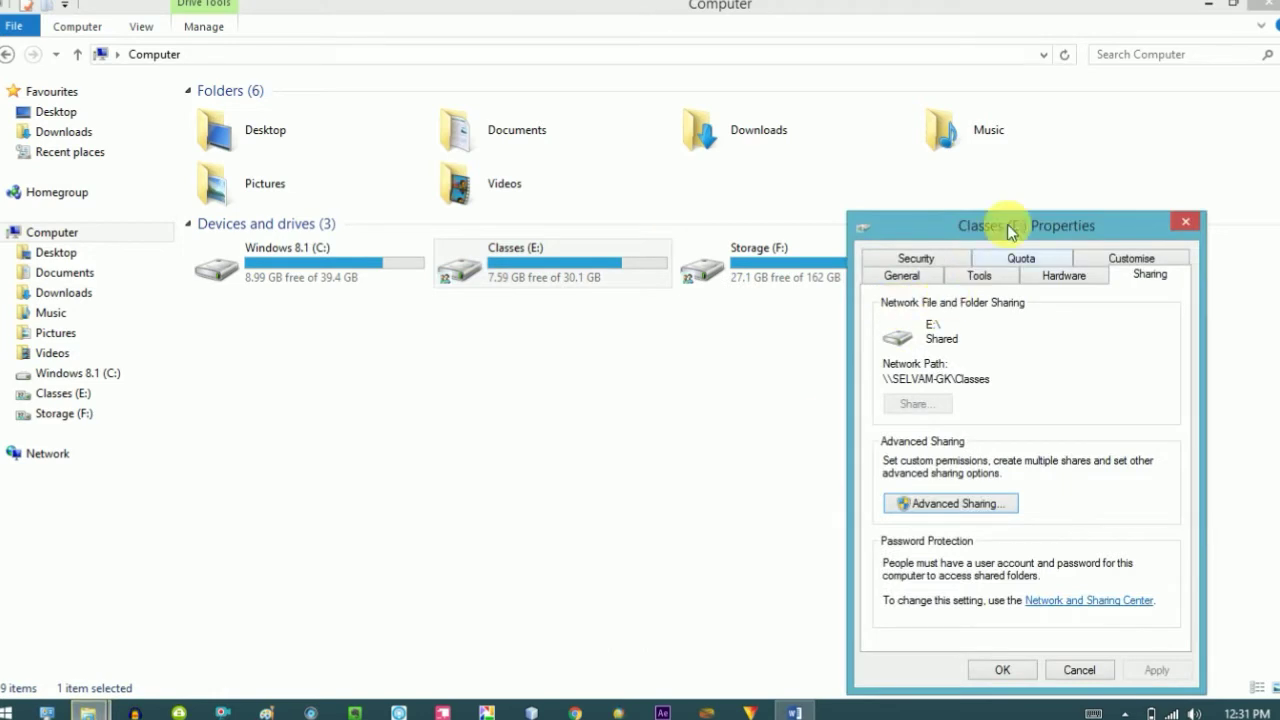
pyautogui.moveTo(1010, 228); pyautogui.dragTo(715, 152)
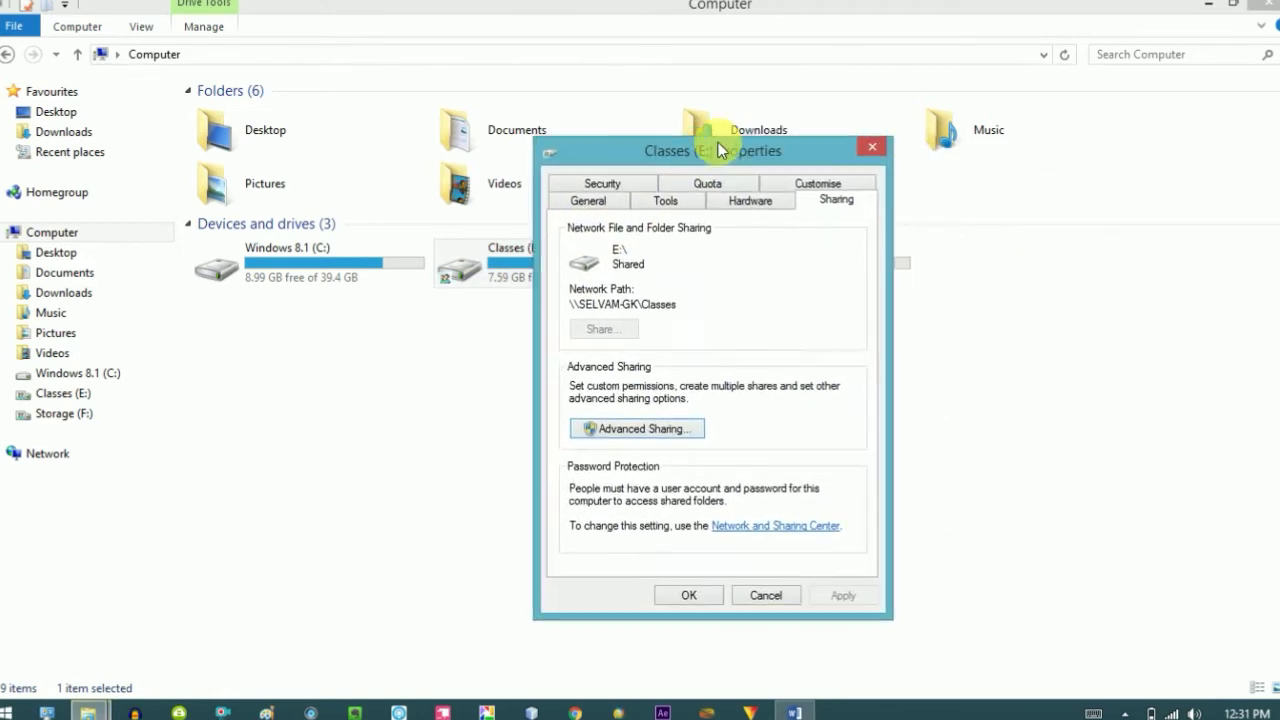
pyautogui.click(612, 432)
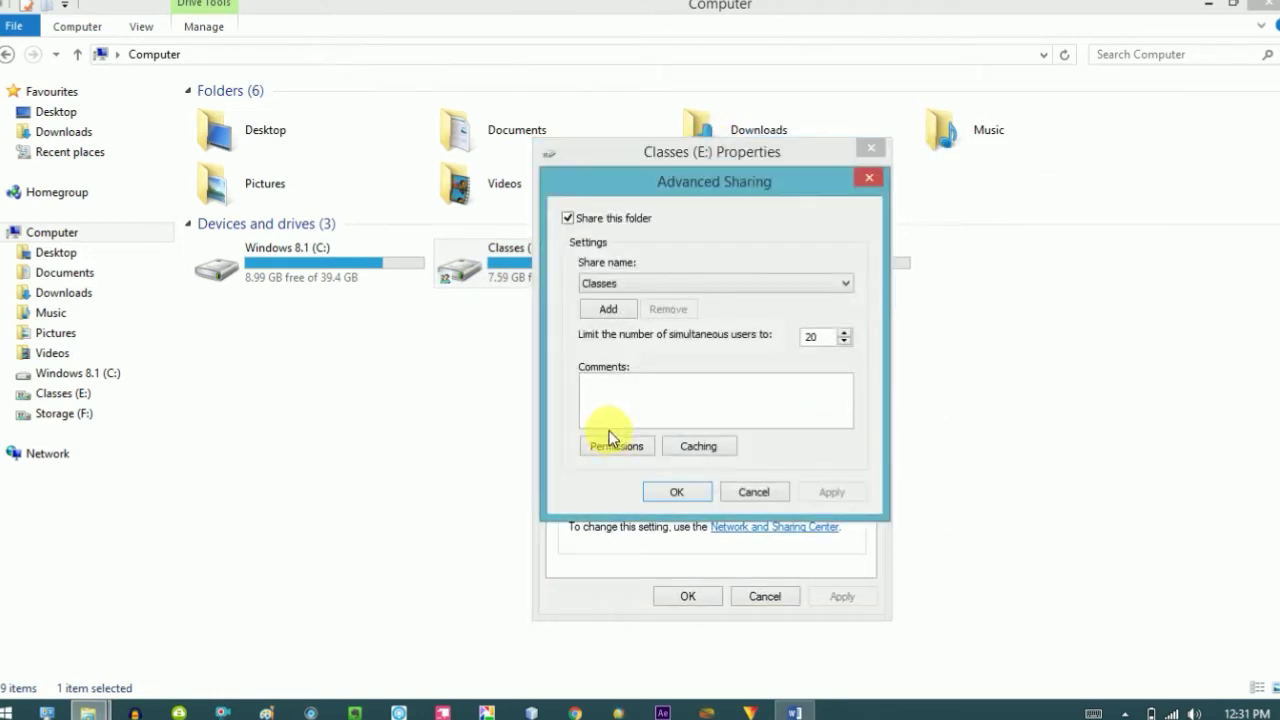
# - Add a new share for the drive named Test with description 'Testing for video'
pyautogui.click(615, 284)
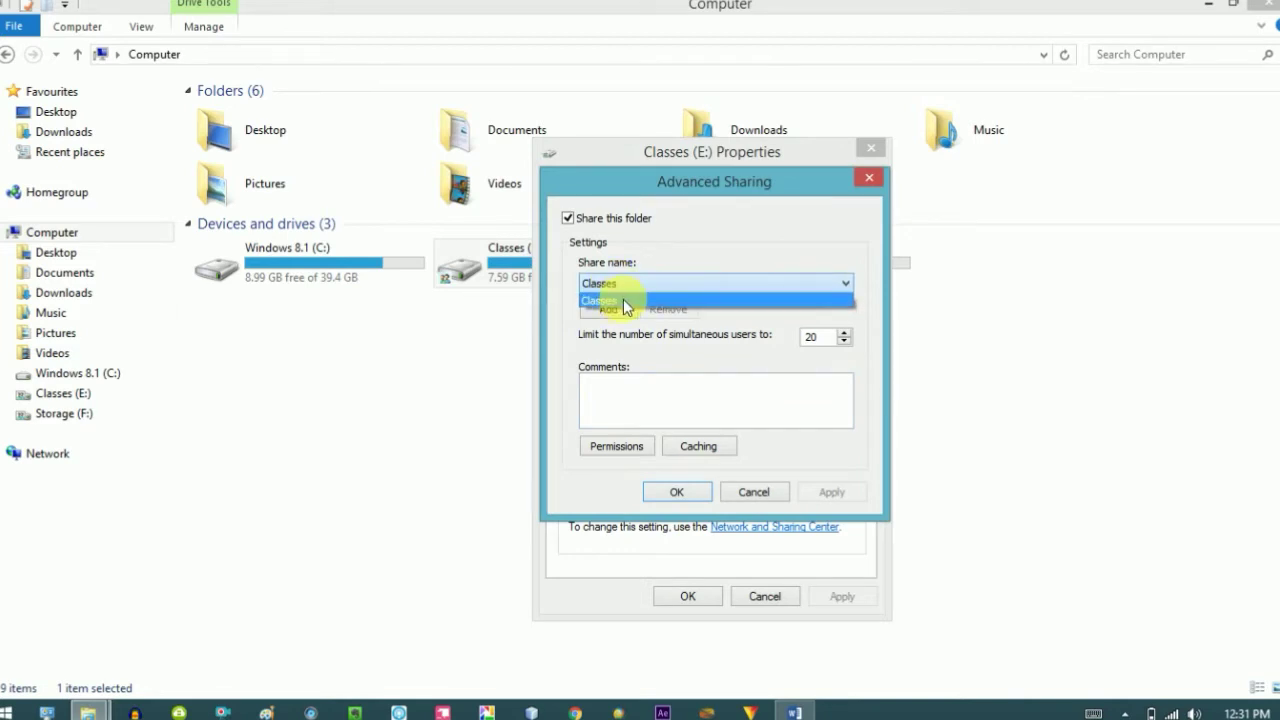
pyautogui.click(623, 299)
pyautogui.click(604, 310)
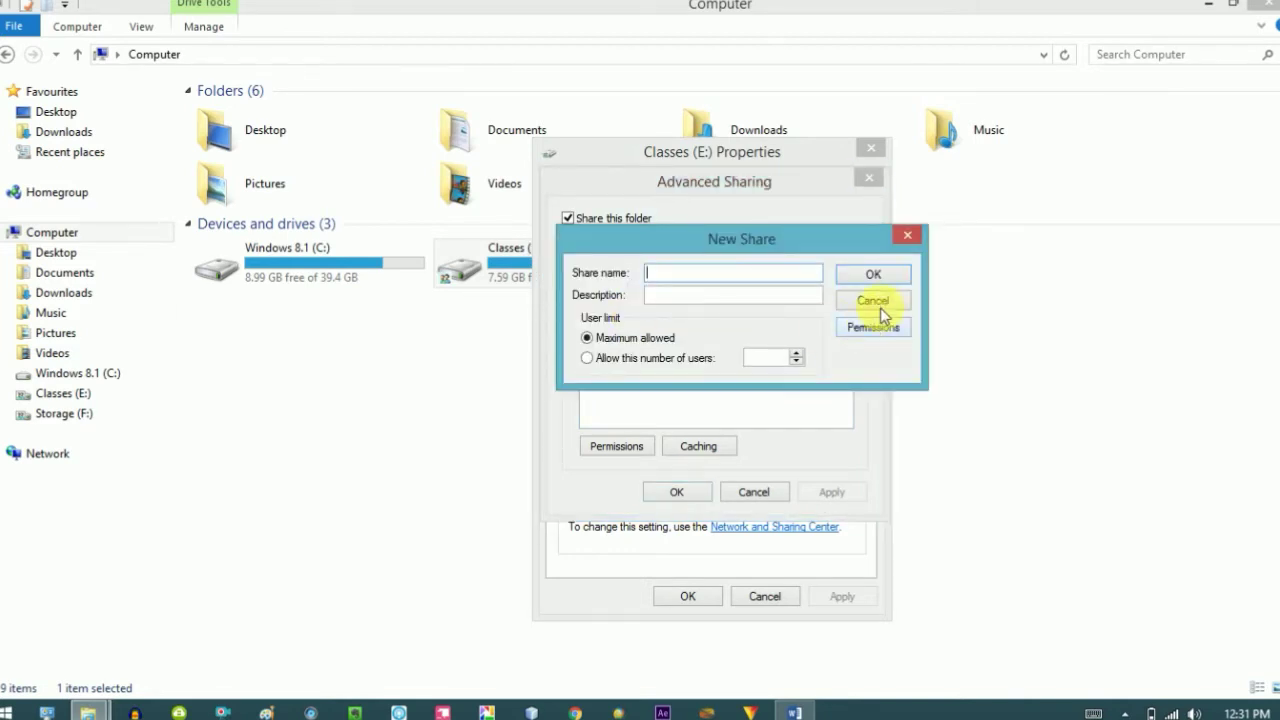
pyautogui.click(880, 305)
pyautogui.click(610, 309)
pyautogui.click(703, 296)
pyautogui.write('Testing for video')
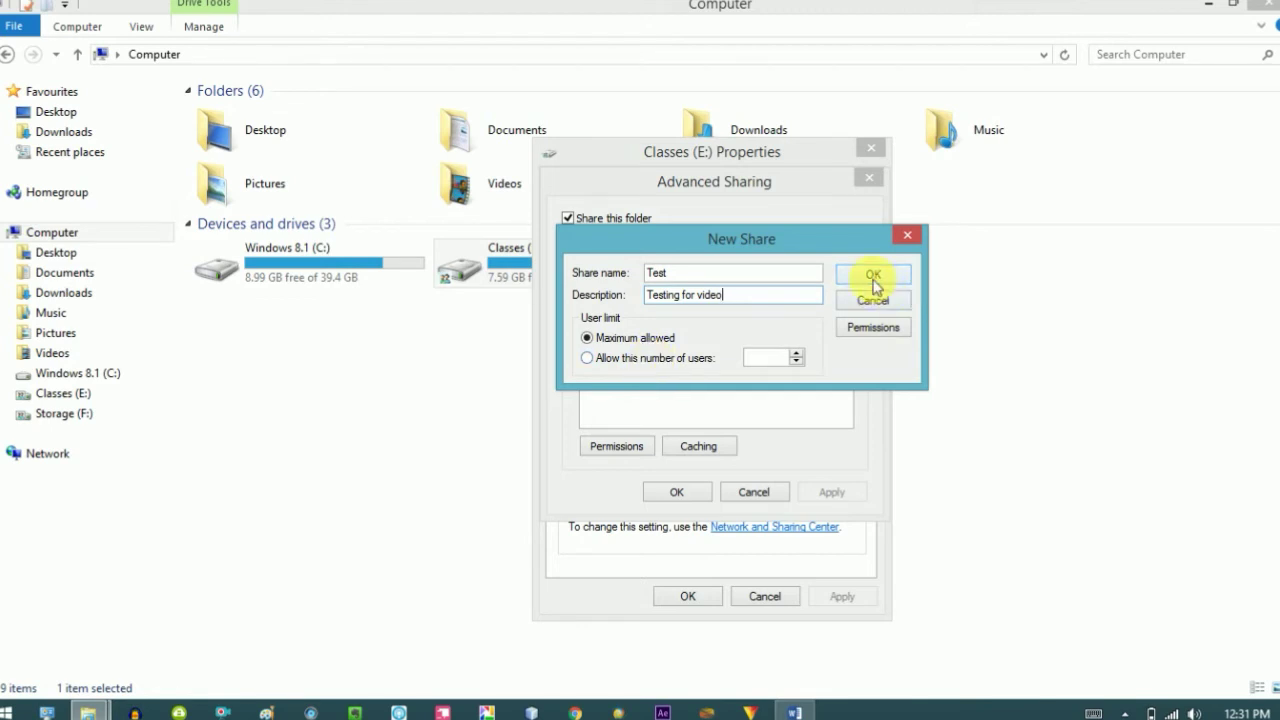
# - Give Everyone Full Control, Change and Read permissions on the Test share
pyautogui.click(872, 328)
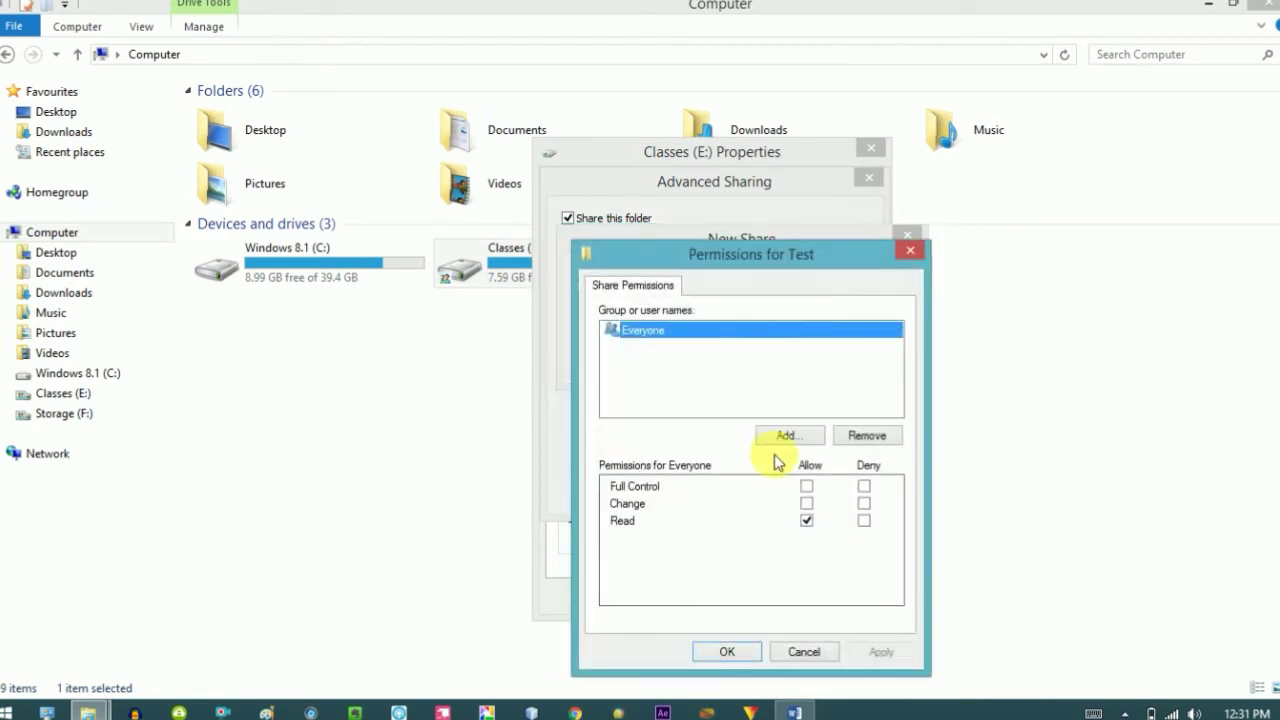
pyautogui.click(806, 486)
pyautogui.click(807, 505)
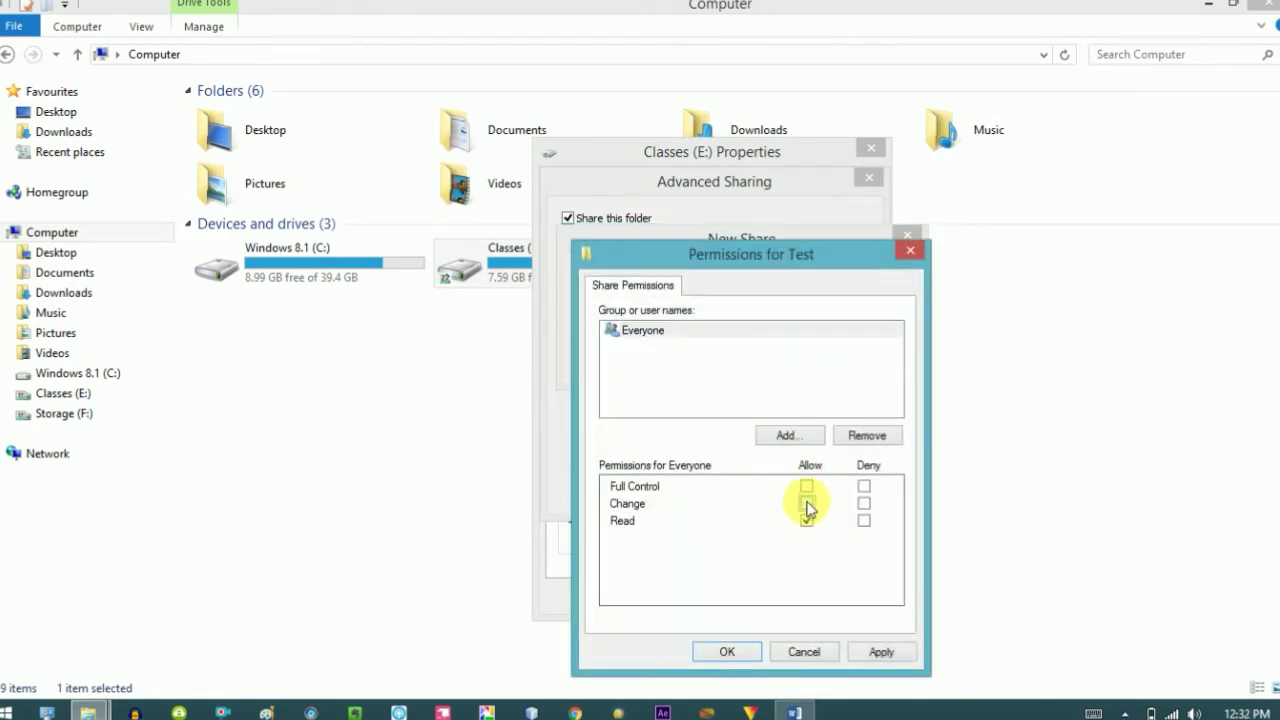
pyautogui.click(806, 487)
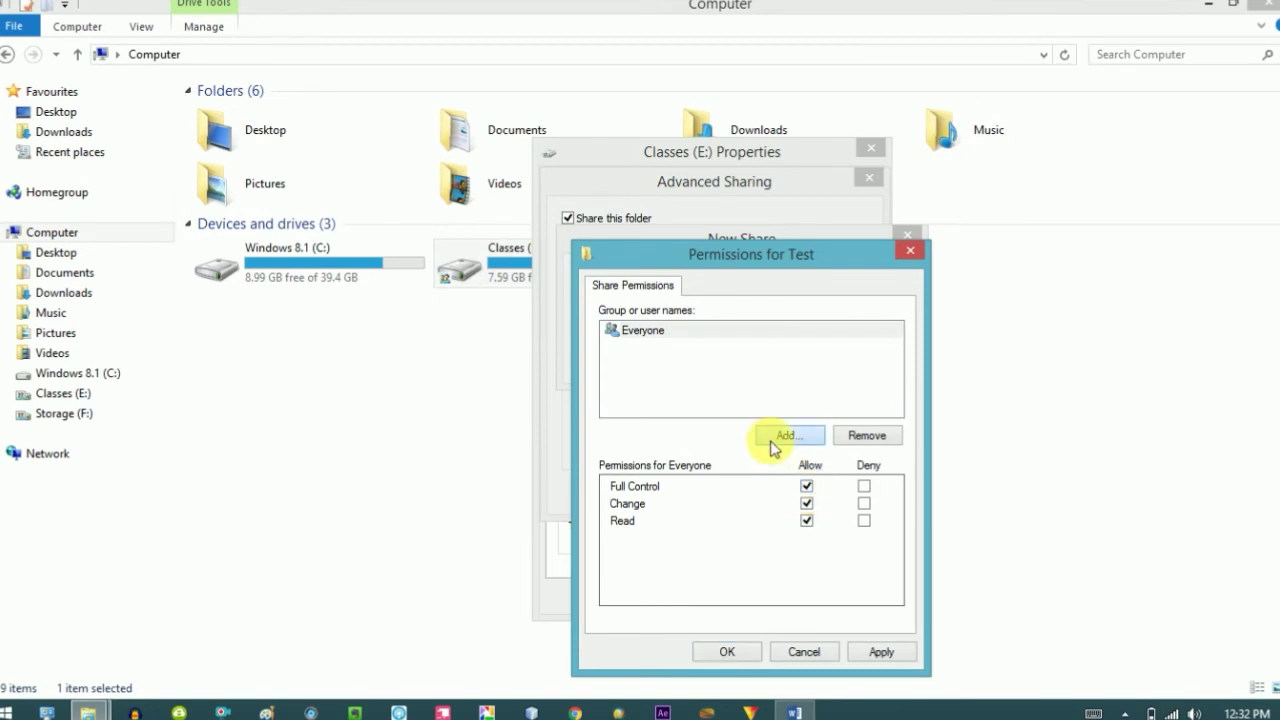
# - Add Everyone to the share's permissions through the advanced user and group search
pyautogui.click(774, 442)
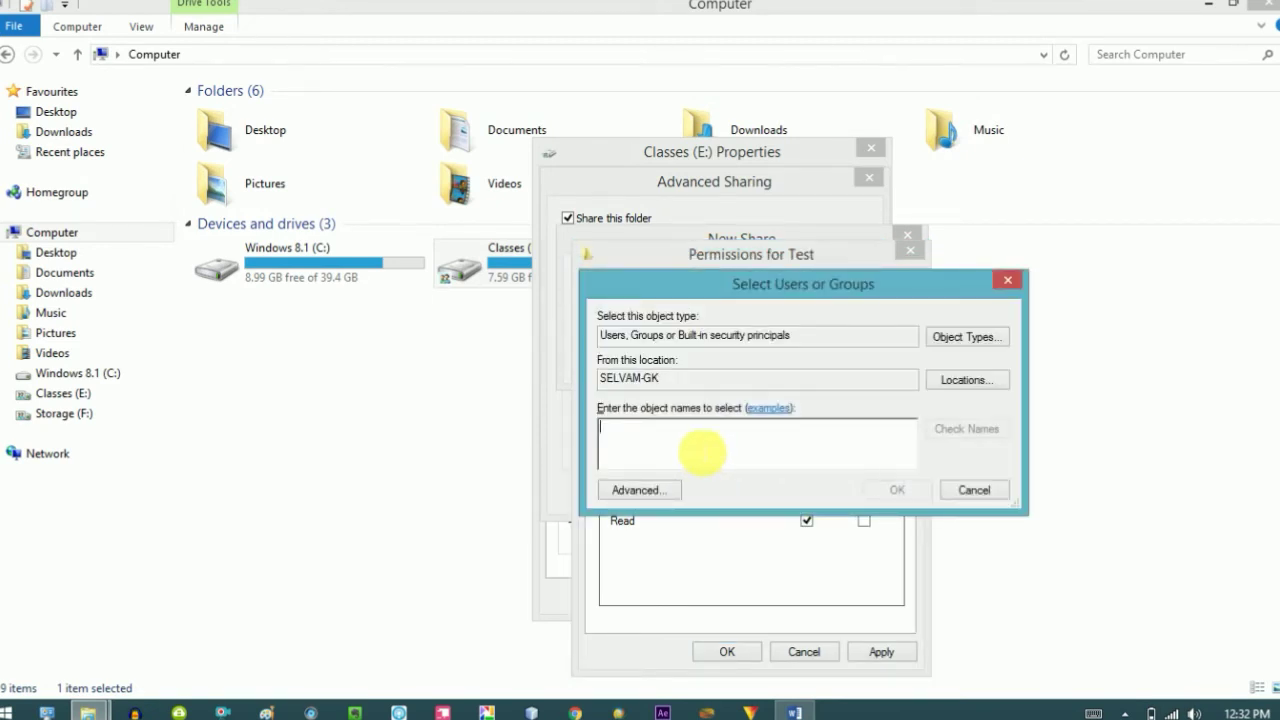
pyautogui.write('ever')
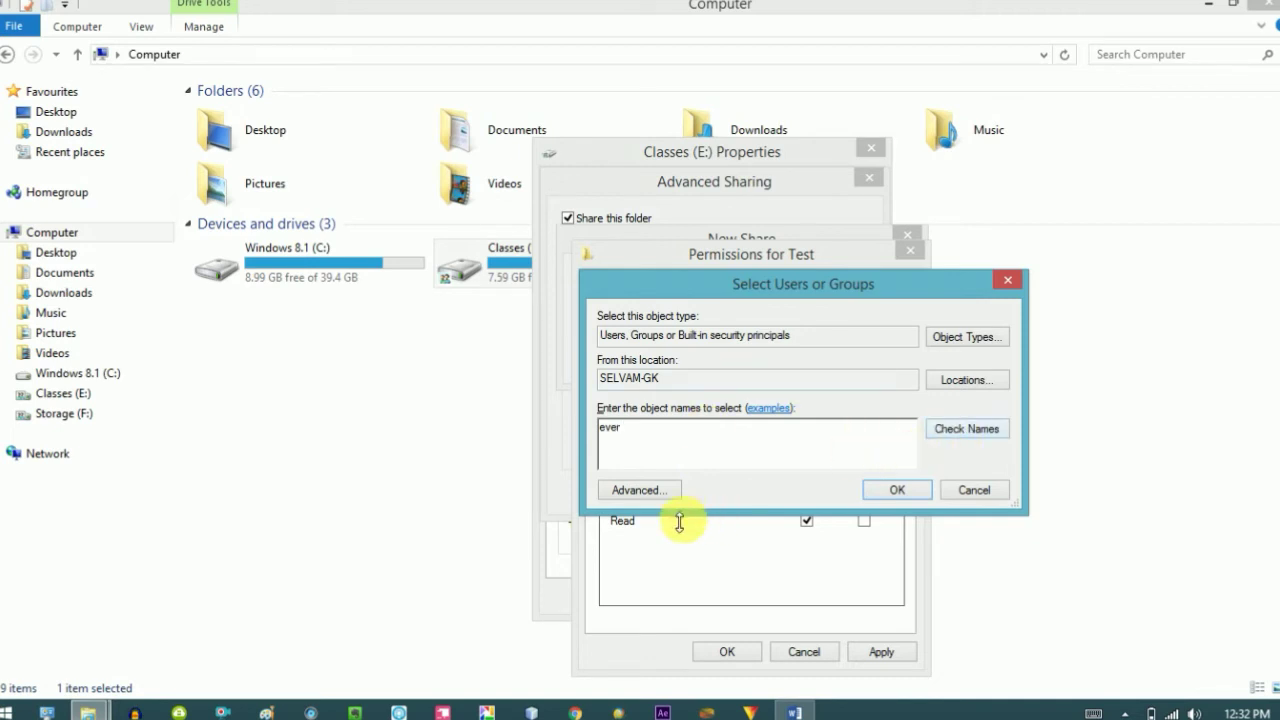
pyautogui.click(646, 496)
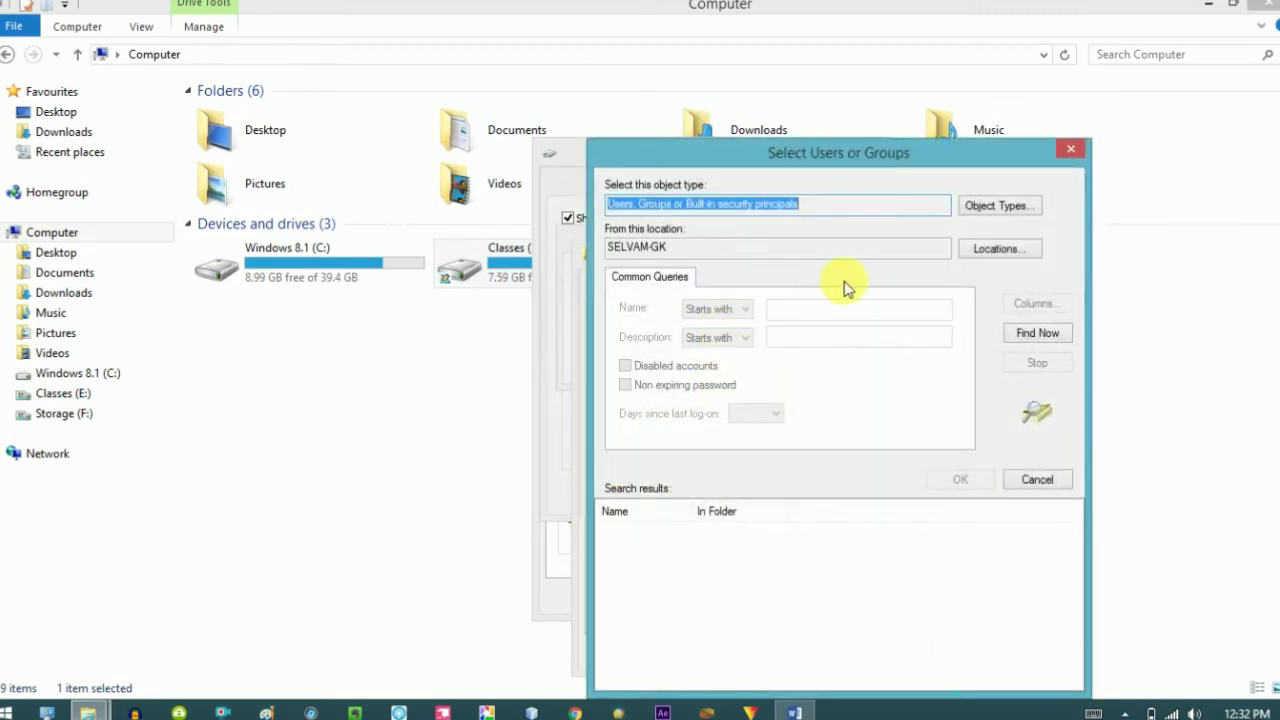
pyautogui.moveTo(844, 157); pyautogui.dragTo(782, 87)
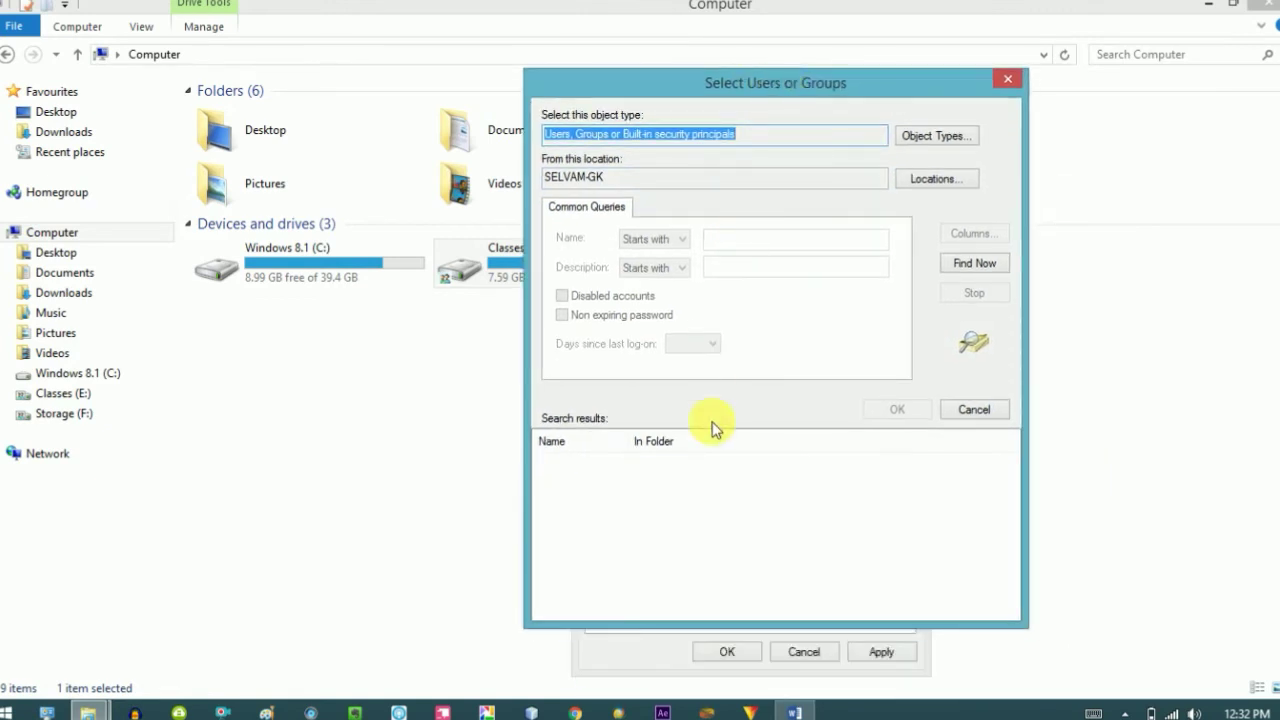
pyautogui.click(953, 265)
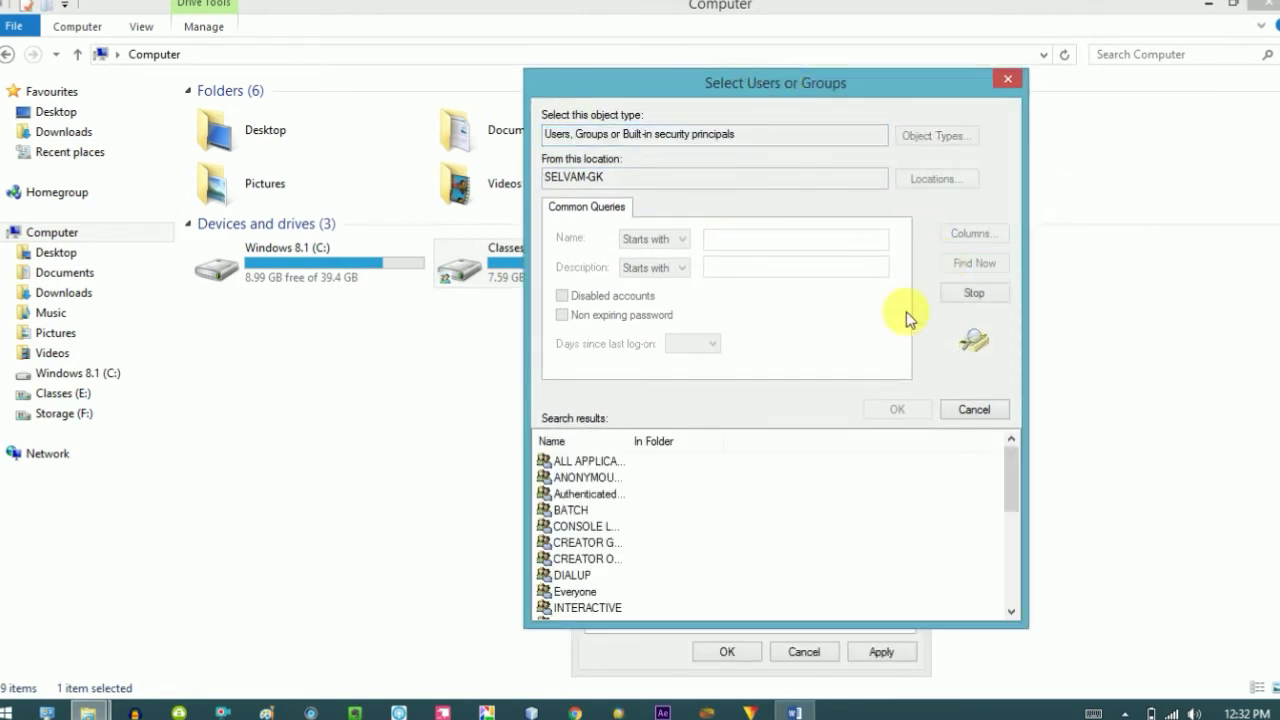
pyautogui.scroll(-4, 607, 517)
pyautogui.scroll(-1, 600, 517)
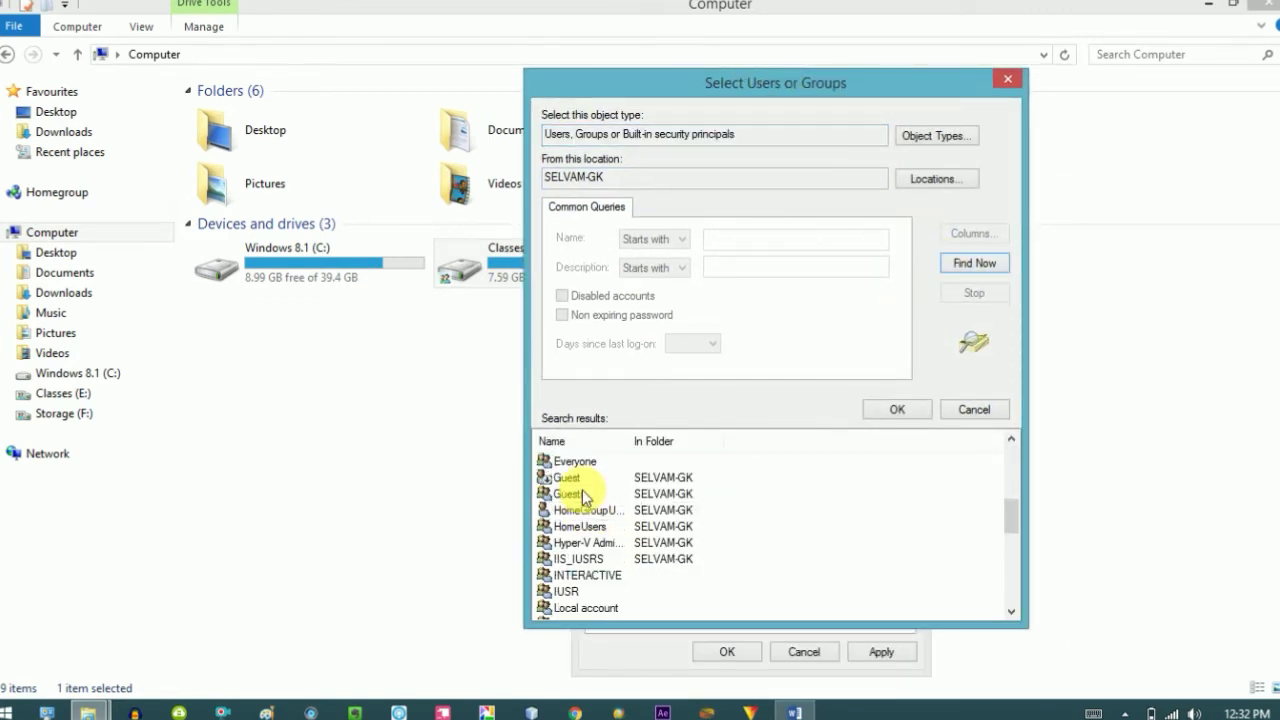
pyautogui.doubleClick(575, 461)
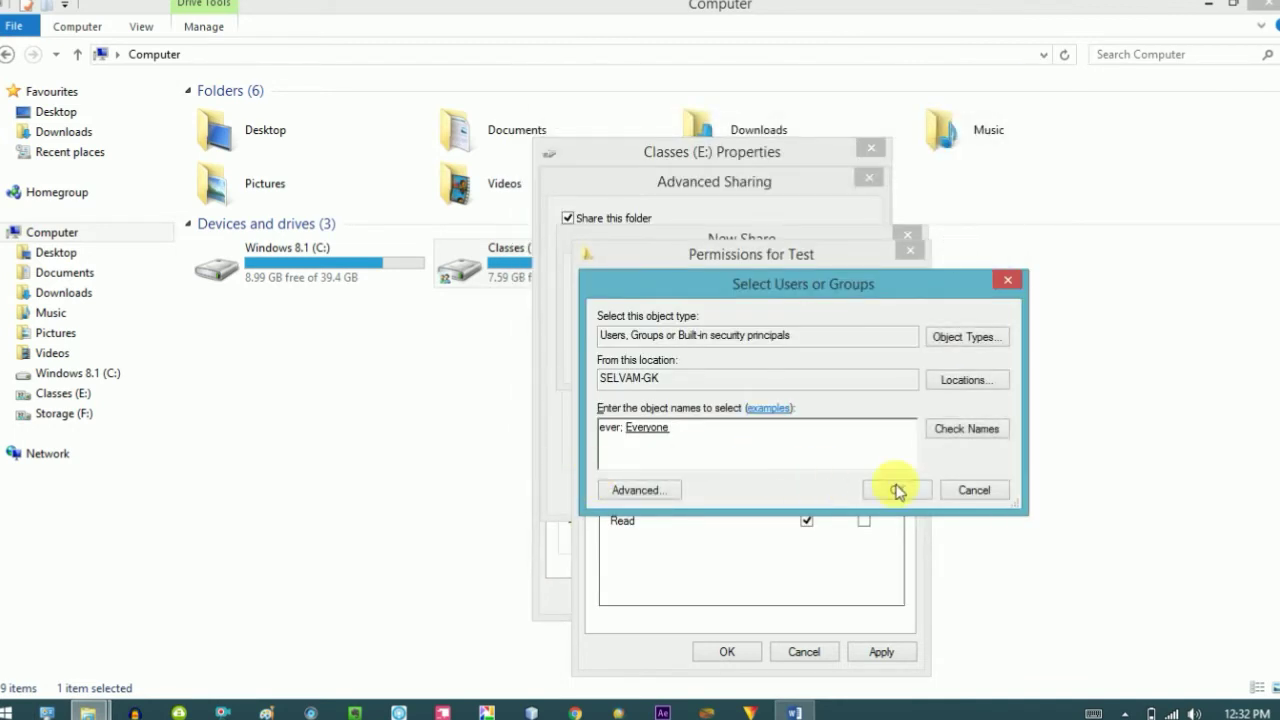
pyautogui.click(897, 490)
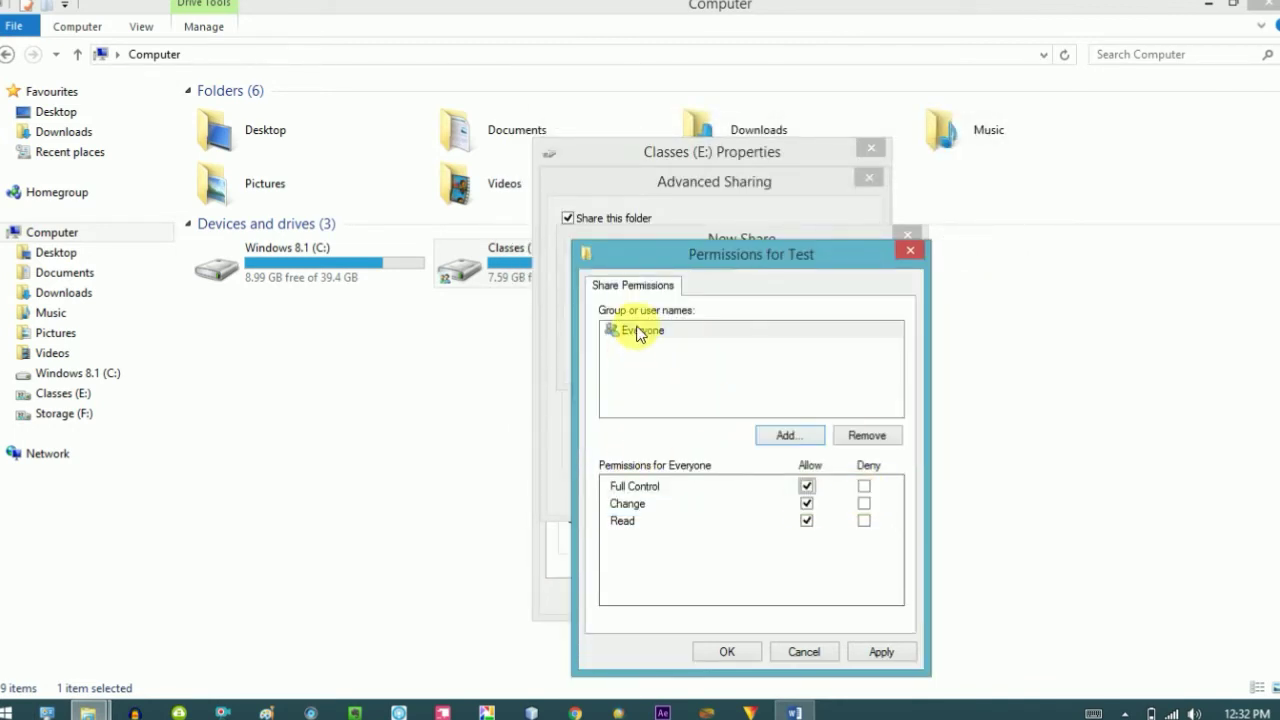
# - Confirm all sharing dialogs, close the Classes (E:) properties and refresh the drive list
pyautogui.click(885, 651)
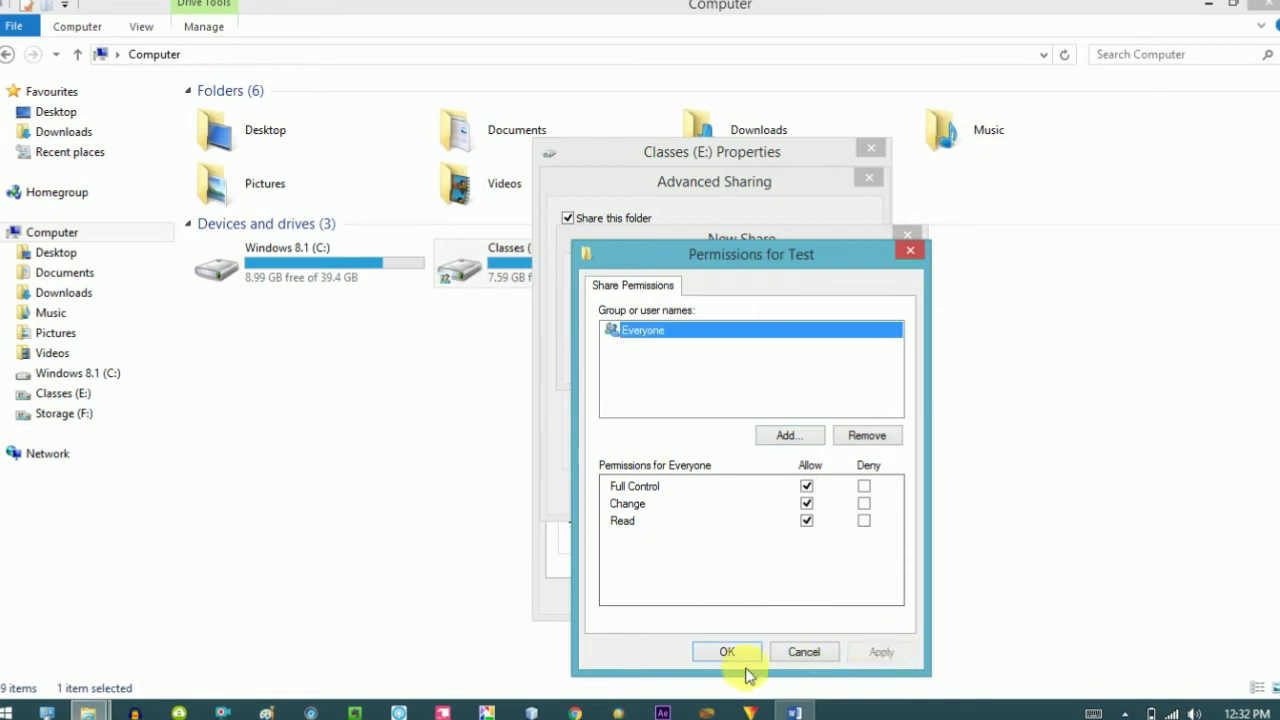
pyautogui.click(721, 652)
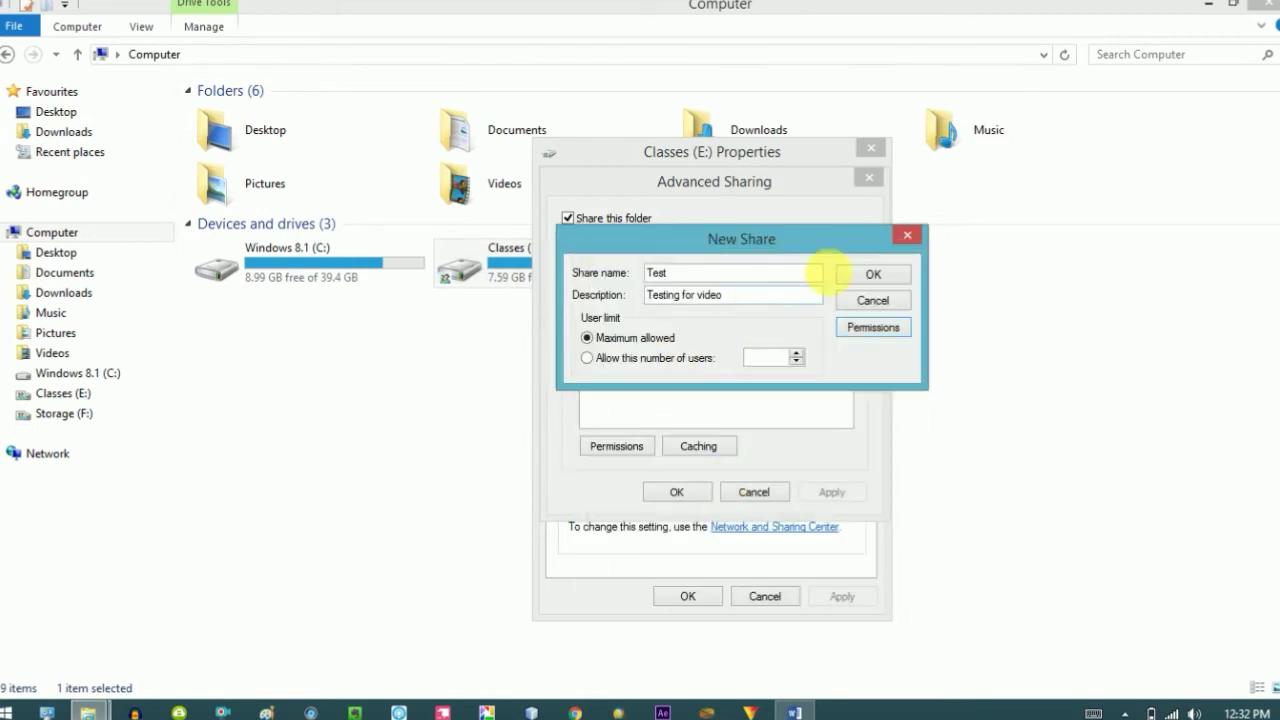
pyautogui.click(866, 280)
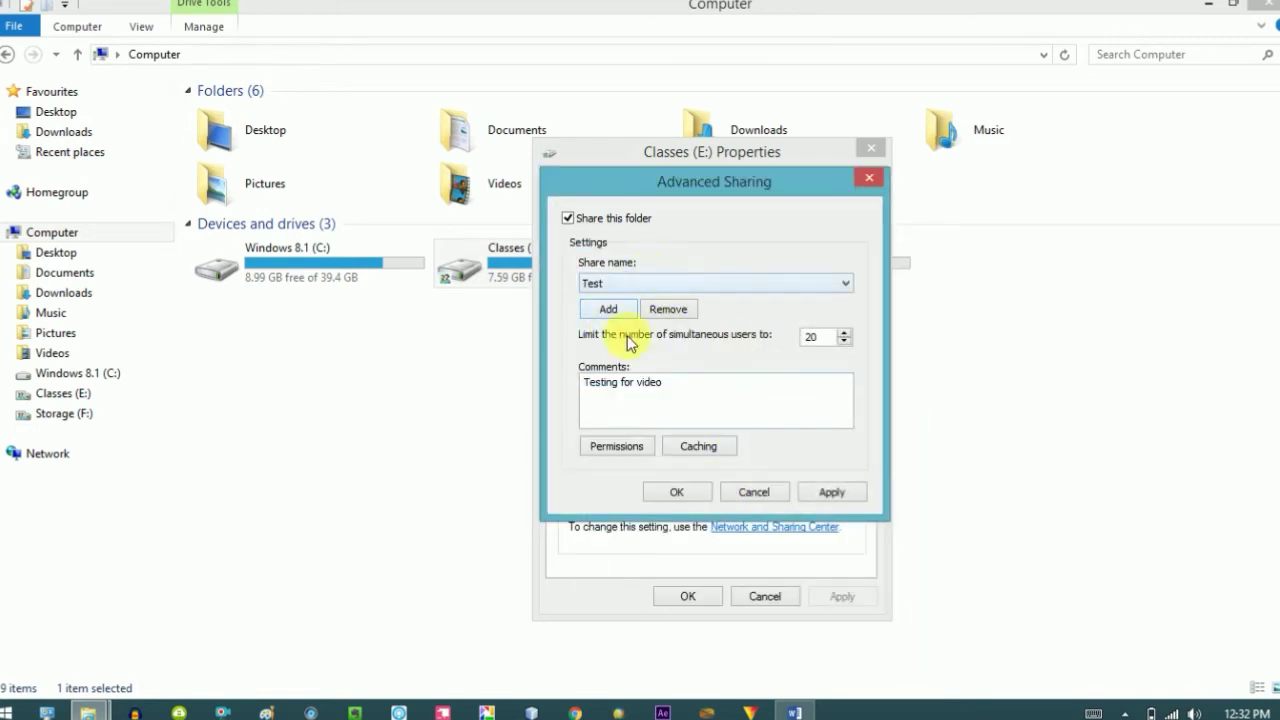
pyautogui.click(829, 491)
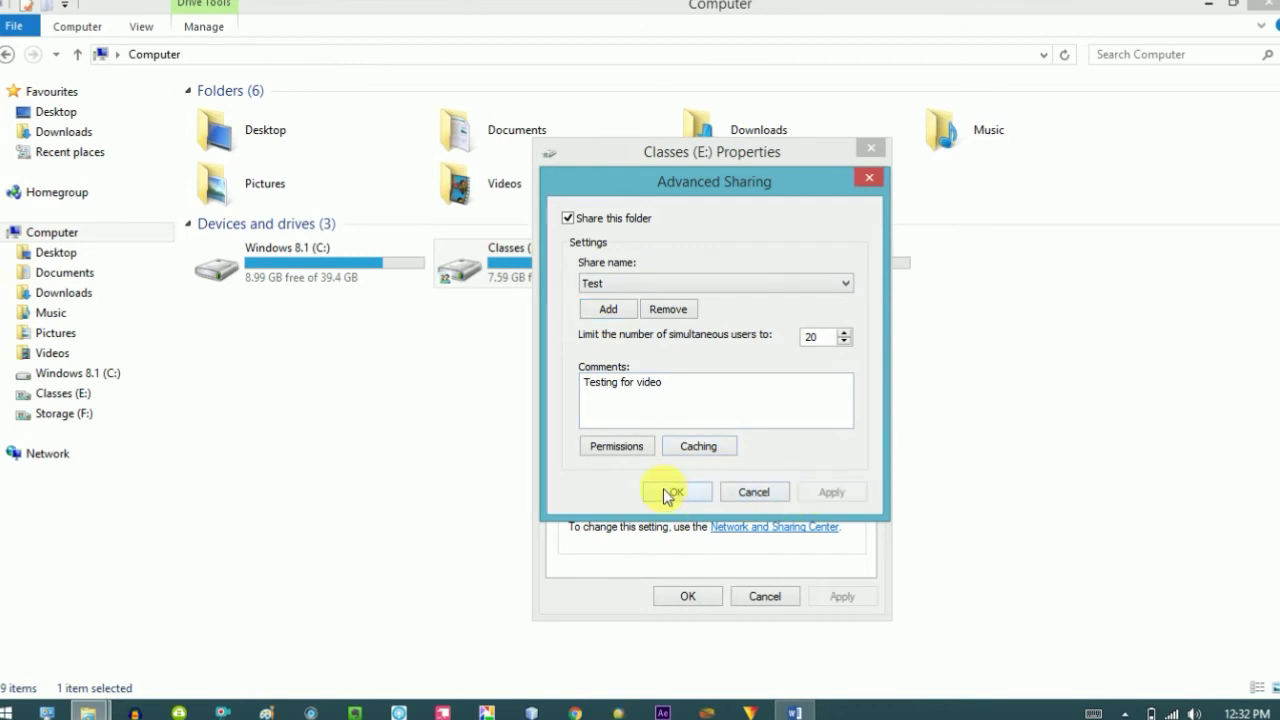
pyautogui.click(668, 494)
pyautogui.click(702, 597)
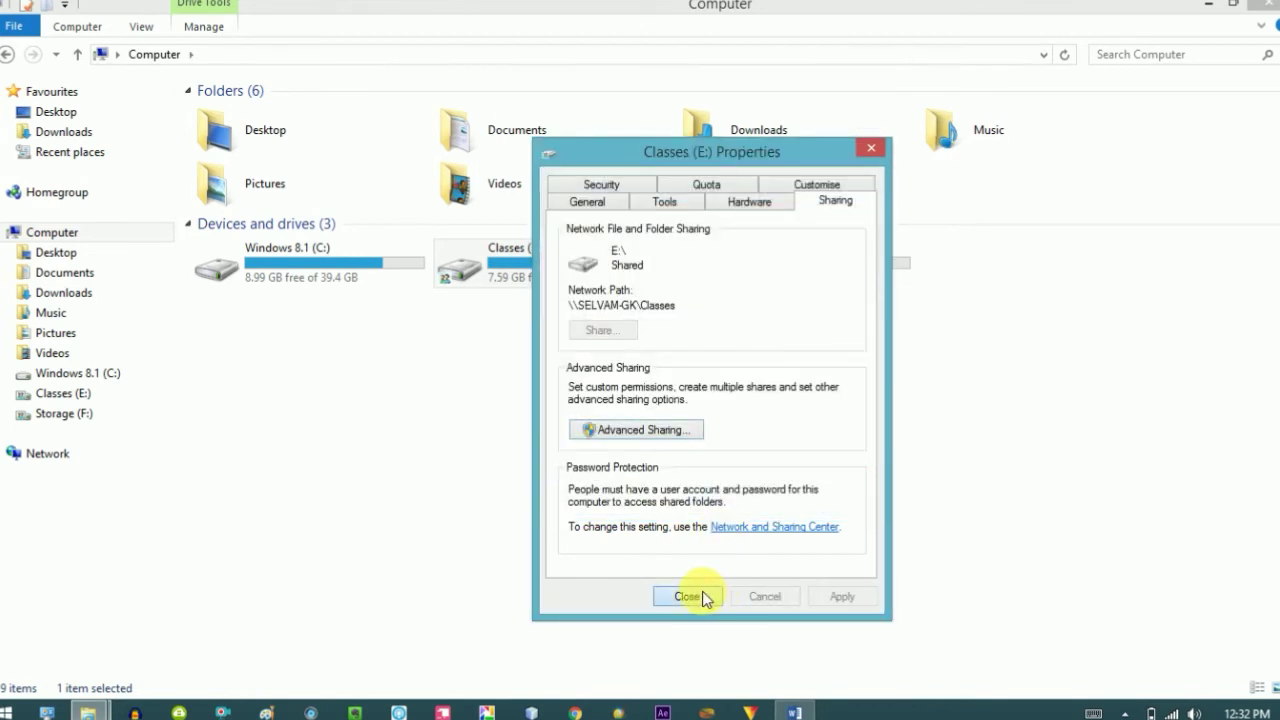
pyautogui.rightClick(749, 299)
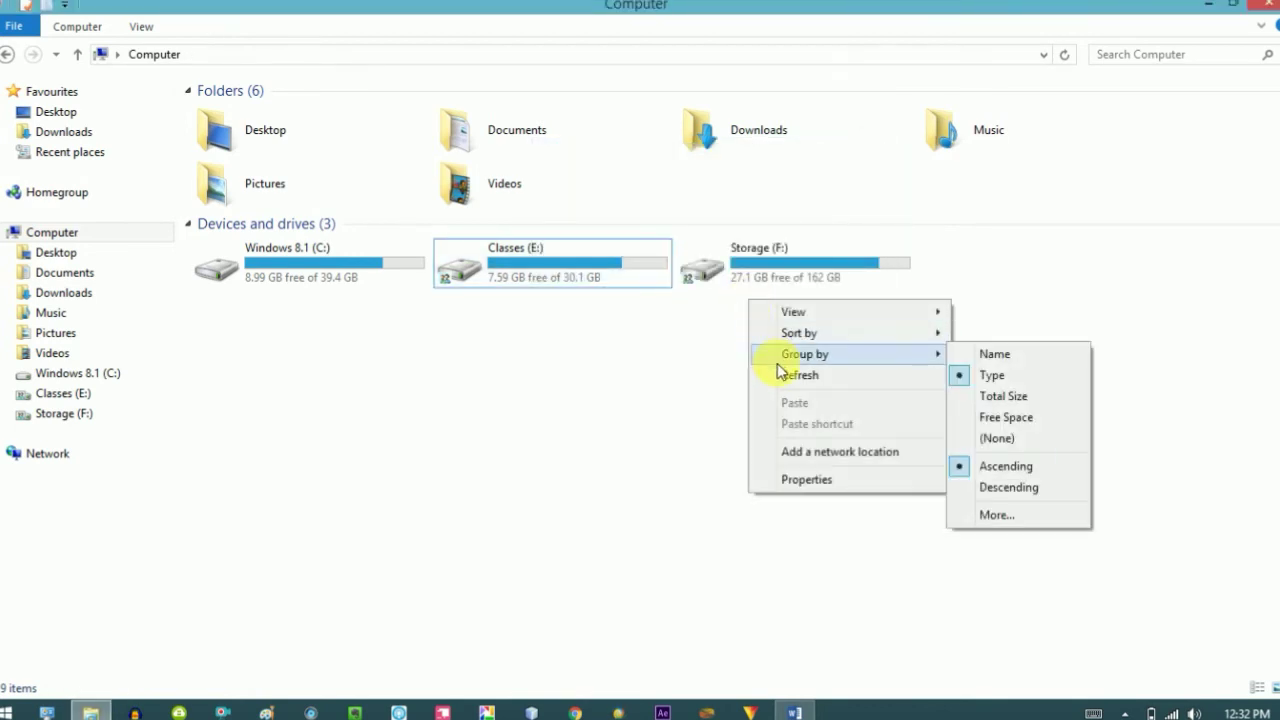
pyautogui.click(790, 375)
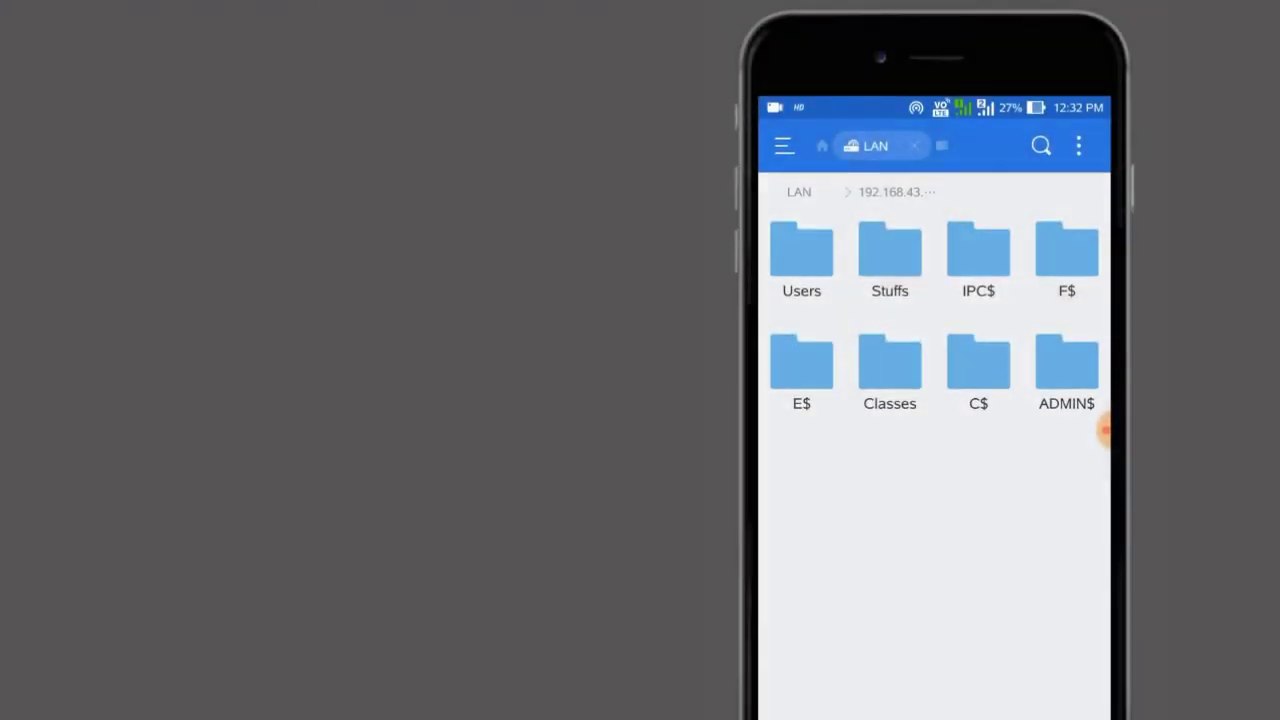
# - Refresh the LAN listing, open the Test share and browse its BLOGGER and MOVIES folders
pyautogui.click(1078, 142)
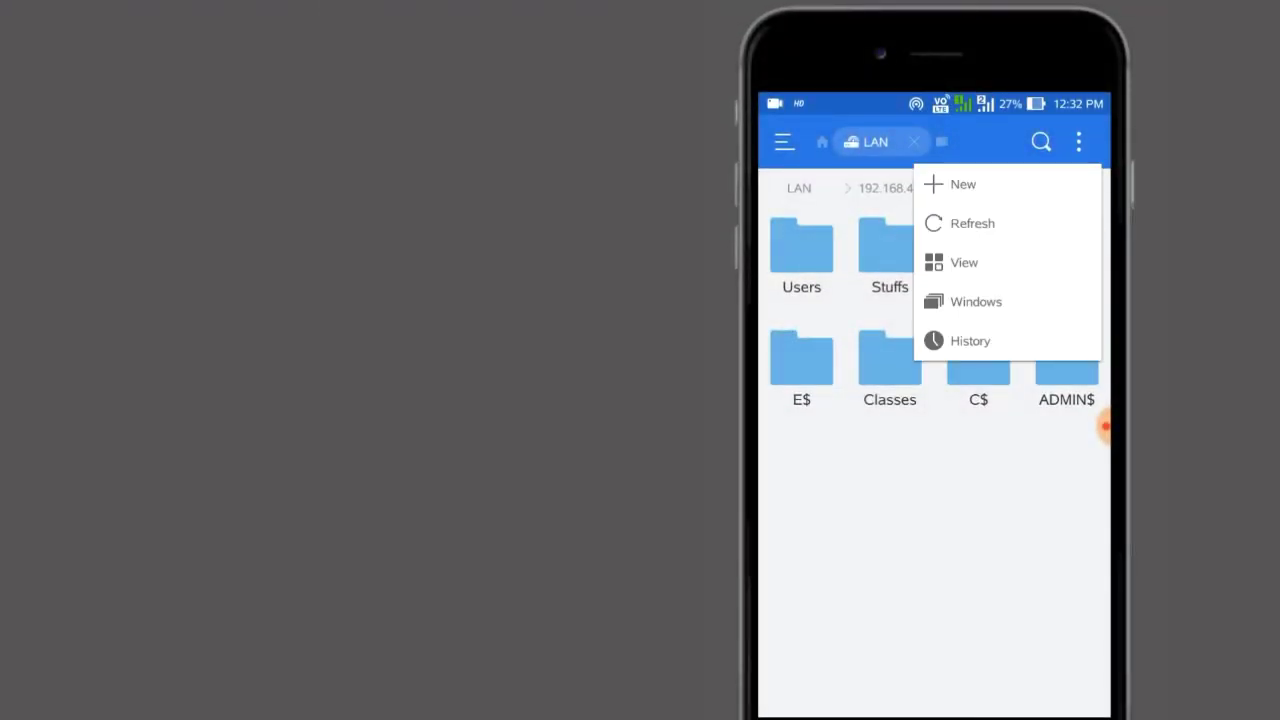
pyautogui.click(972, 223)
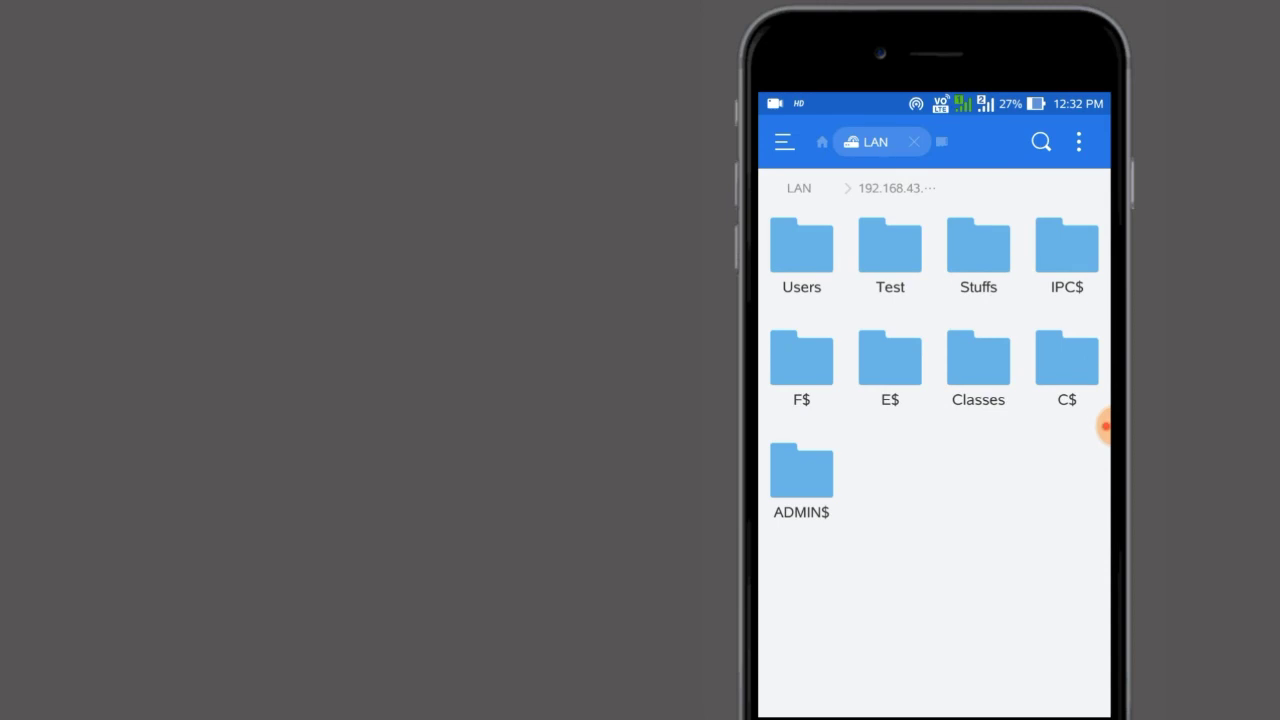
pyautogui.click(890, 258)
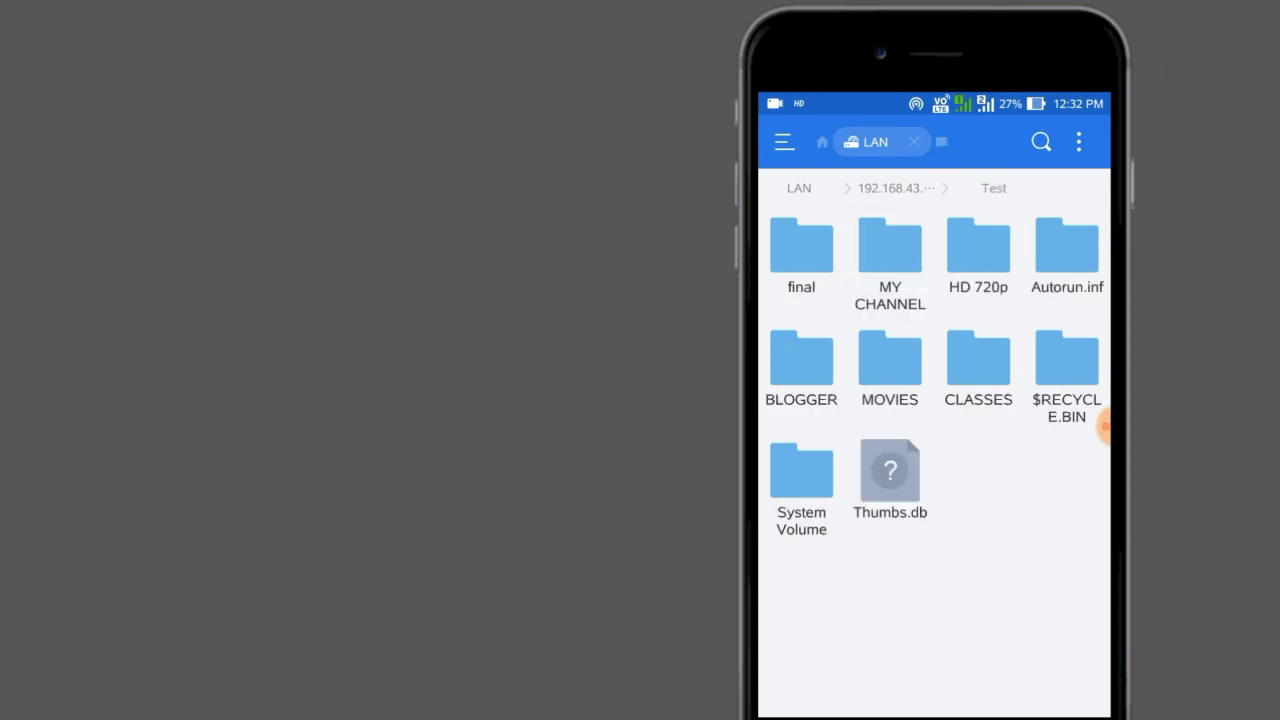
pyautogui.click(801, 370)
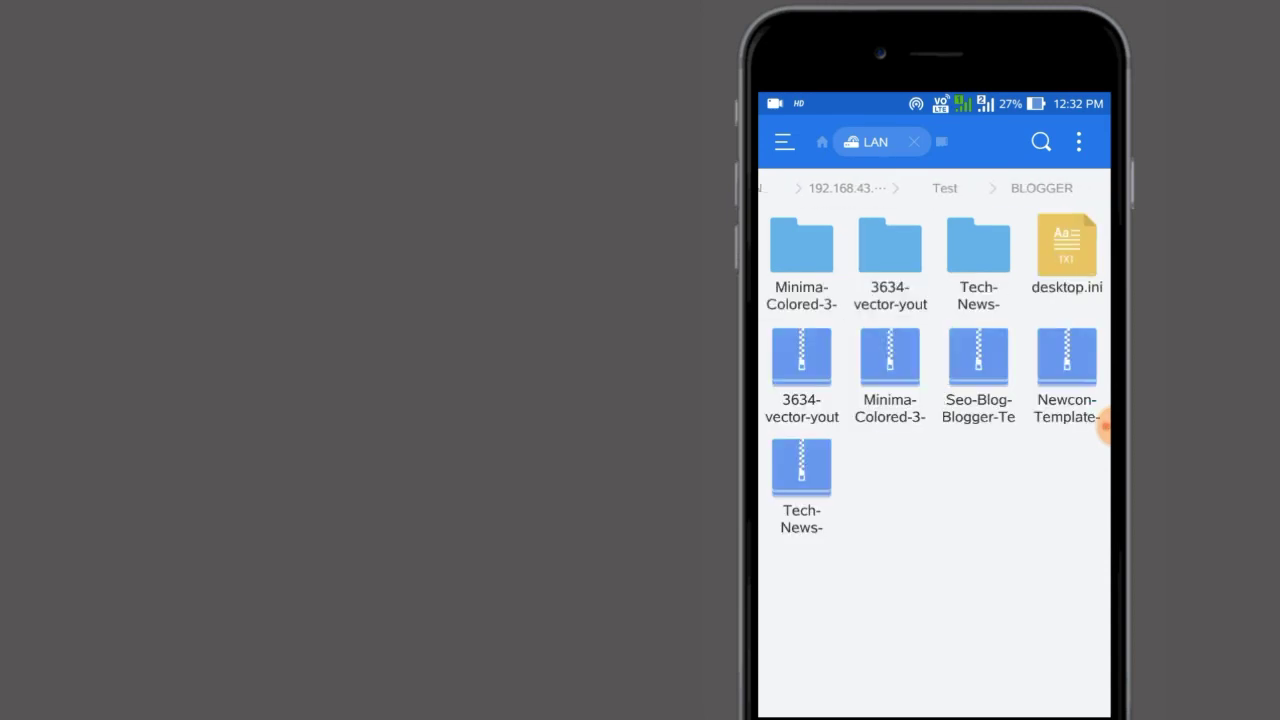
pyautogui.press('Escape')
pyautogui.click(890, 358)
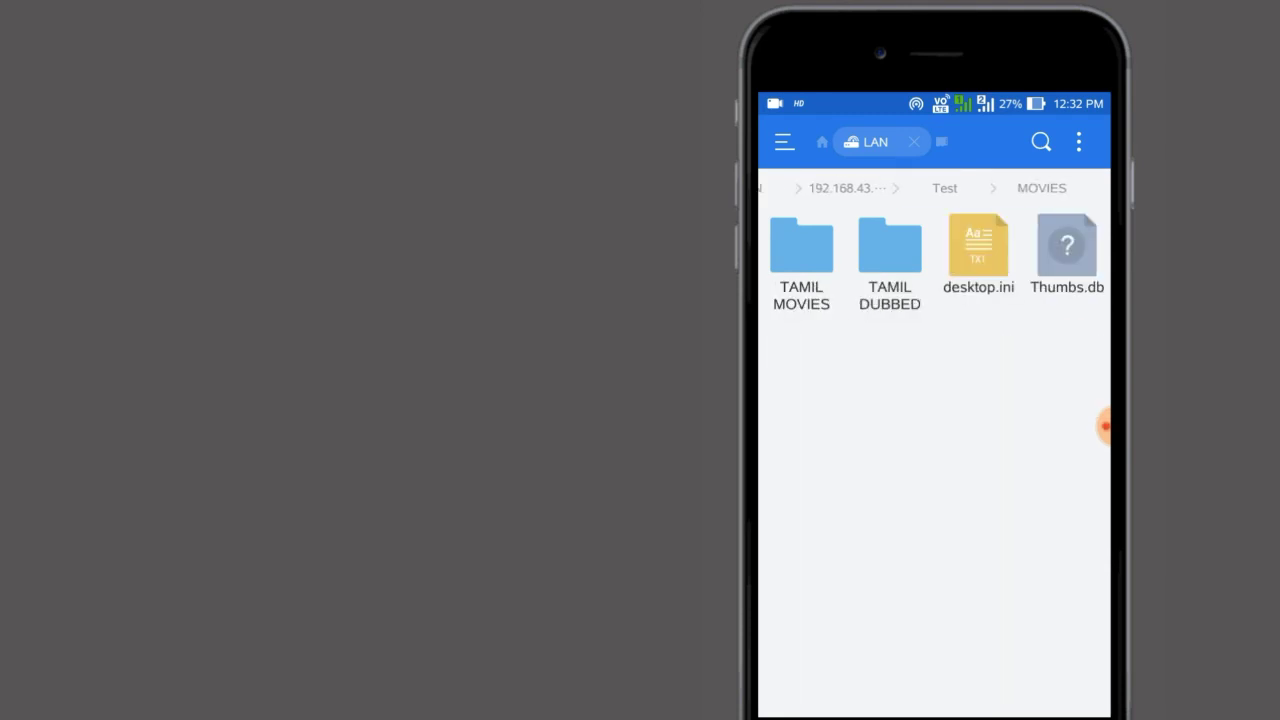
pyautogui.press('Escape')
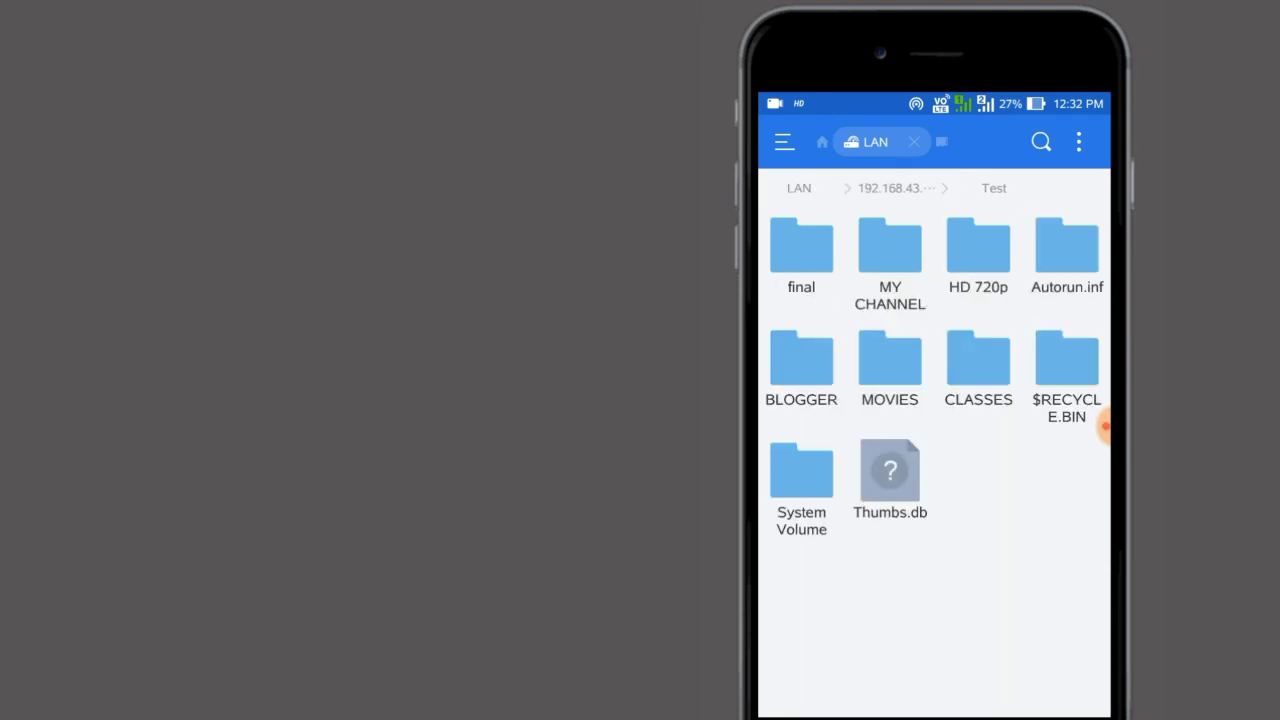
# - Open the HD 720p folder and play a video in the Video player app
pyautogui.click(978, 250)
pyautogui.scroll(-4, 935, 460)
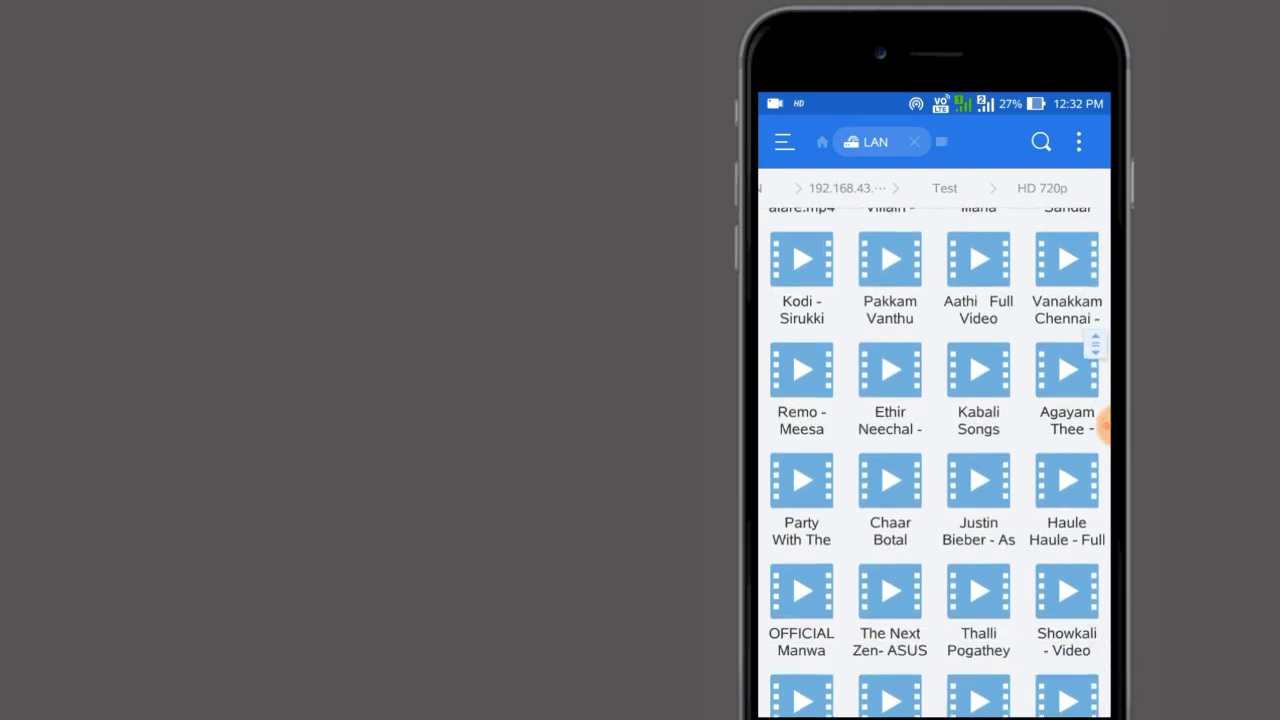
pyautogui.scroll(-5, 935, 460)
pyautogui.scroll(2, 935, 460)
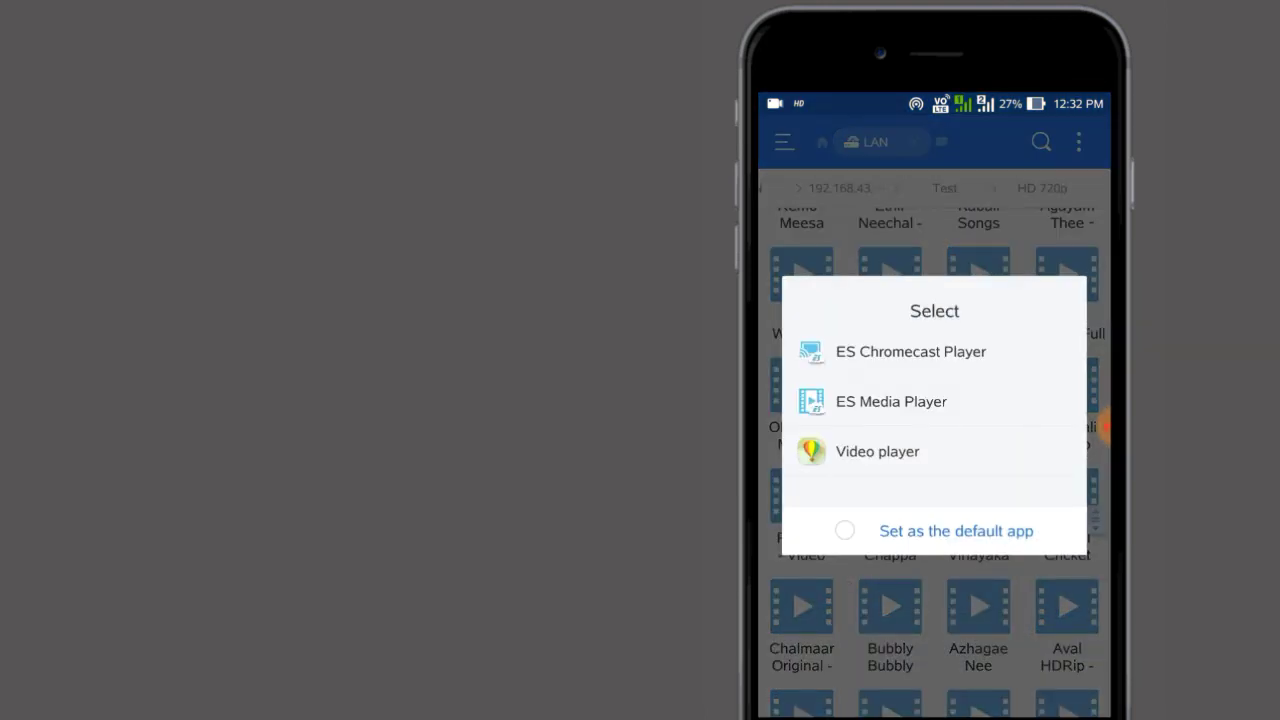
pyautogui.click(877, 451)
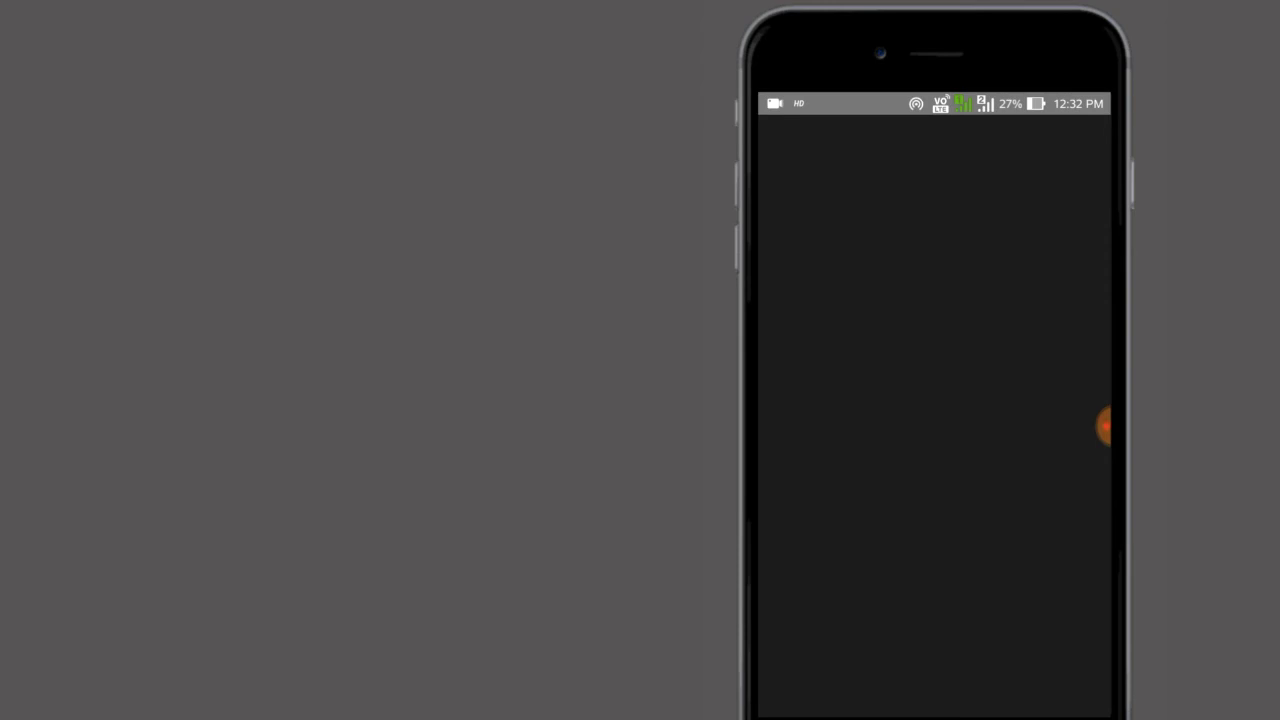